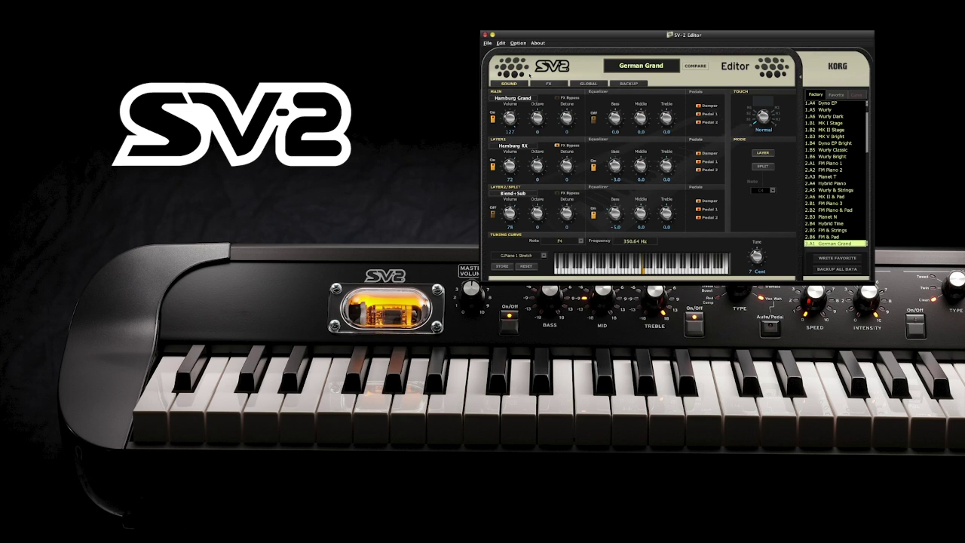
# Switch MK V Stage from its sound settings to the FX effects page.
pyautogui.click(553, 84)
pyautogui.click(587, 85)
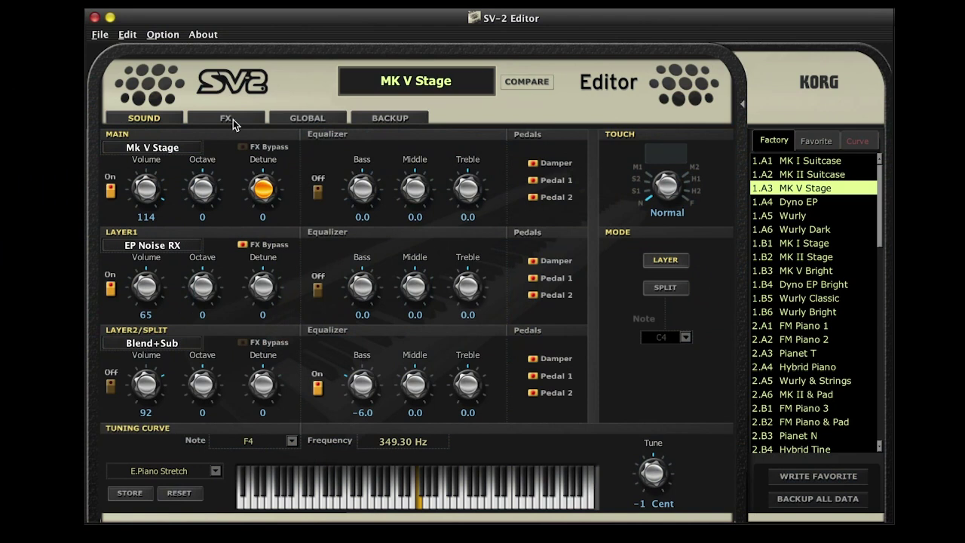
pyautogui.click(235, 119)
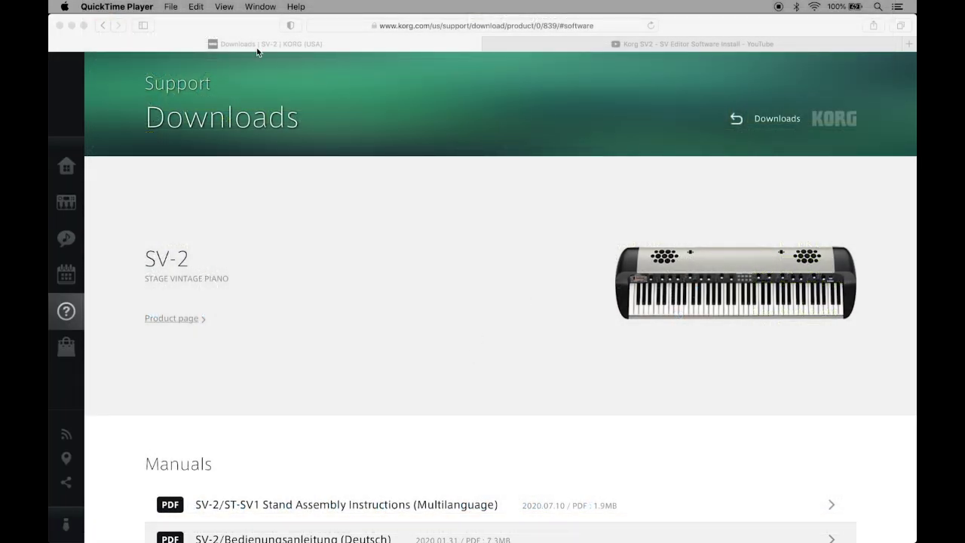
# Scroll the SV-2 Downloads page to the Software listings, then go to the YouTube editor video.
pyautogui.scroll(-3, 262, 136)
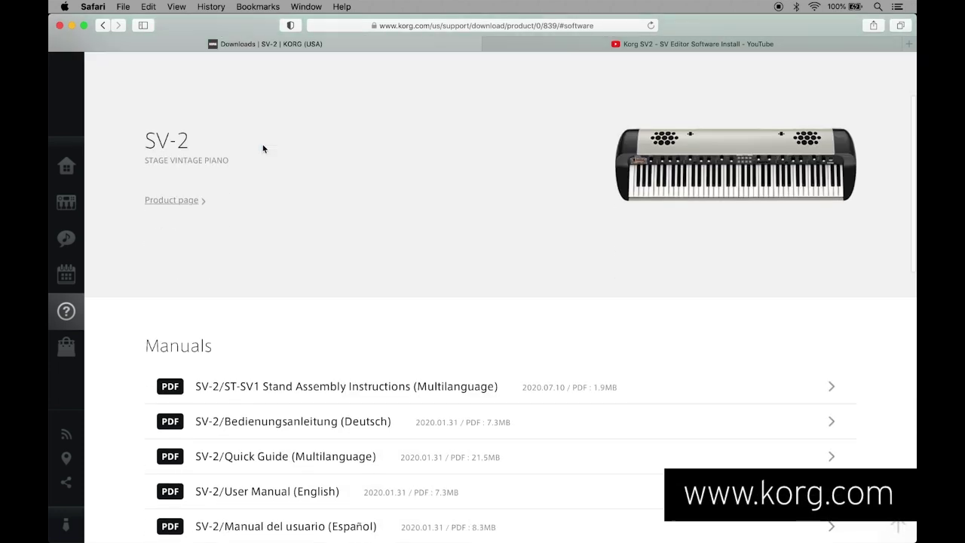
pyautogui.scroll(-15, 263, 148)
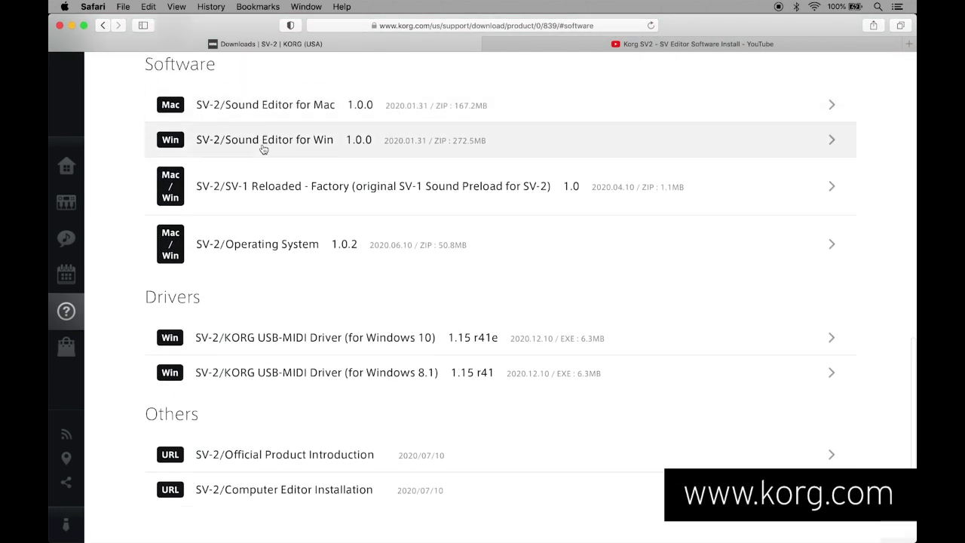
pyautogui.scroll(2, 264, 149)
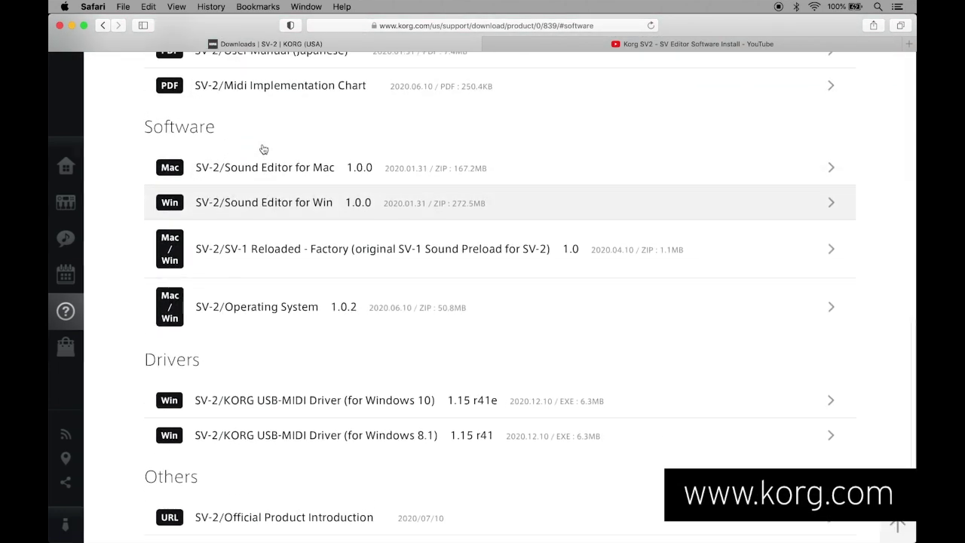
pyautogui.click(543, 43)
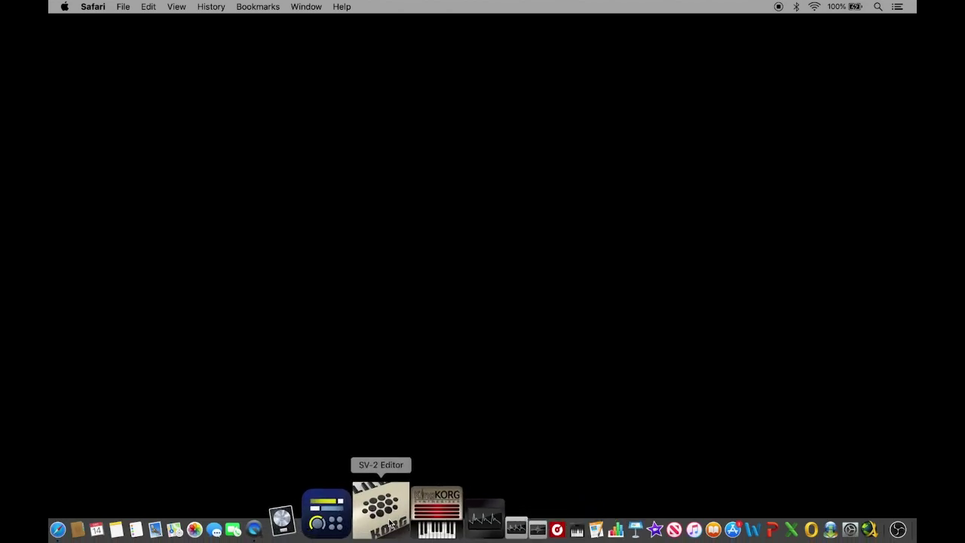
# Launch SV-2 Editor from the Dock so it opens on the German Grand sound.
pyautogui.click(390, 522)
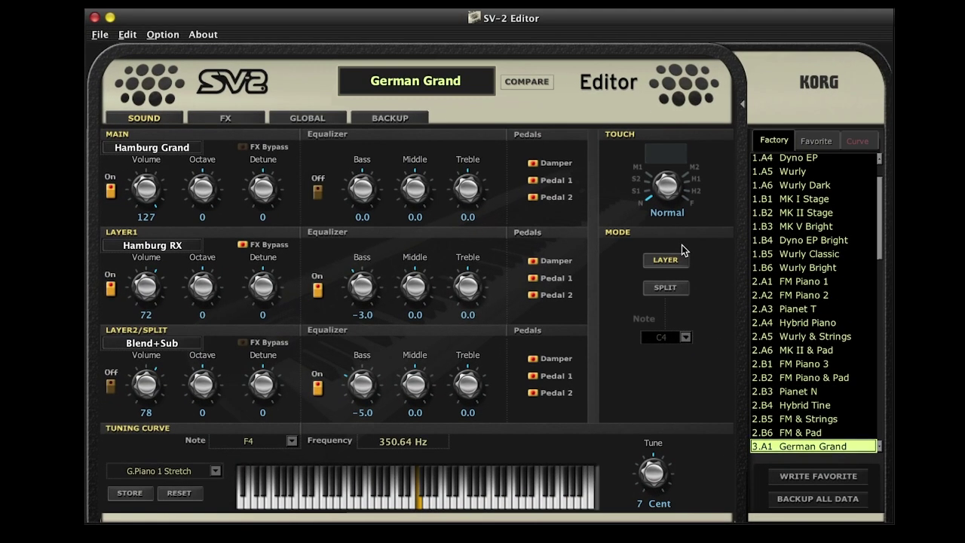
# On German Grand's FX page, turn the equalizer Bass down to -5.0.
pyautogui.click(226, 121)
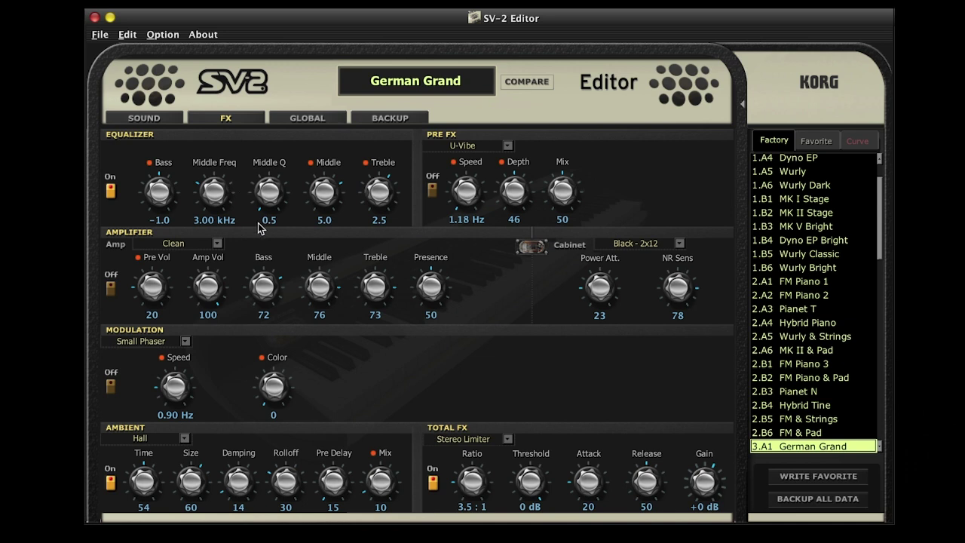
pyautogui.moveTo(169, 203); pyautogui.dragTo(153, 217)
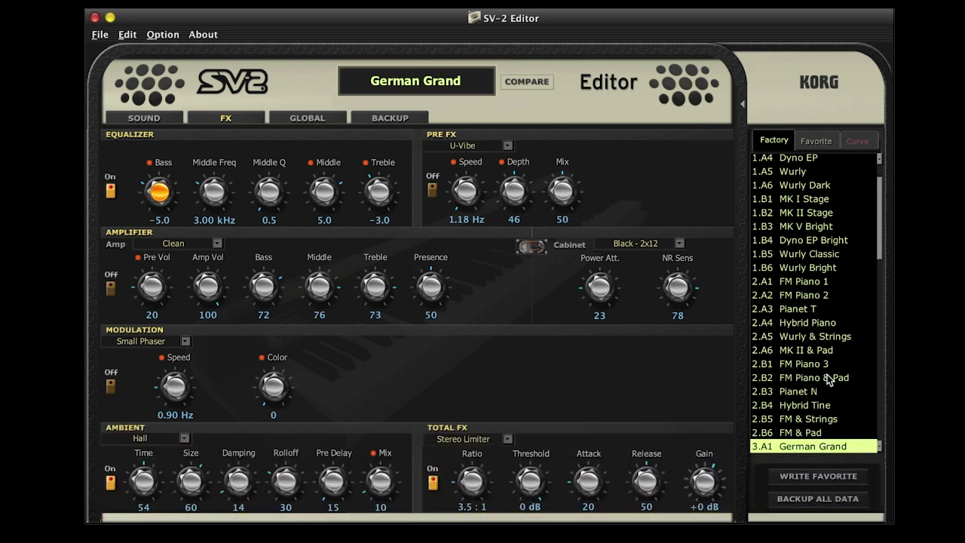
pyautogui.scroll(-5, 803, 236)
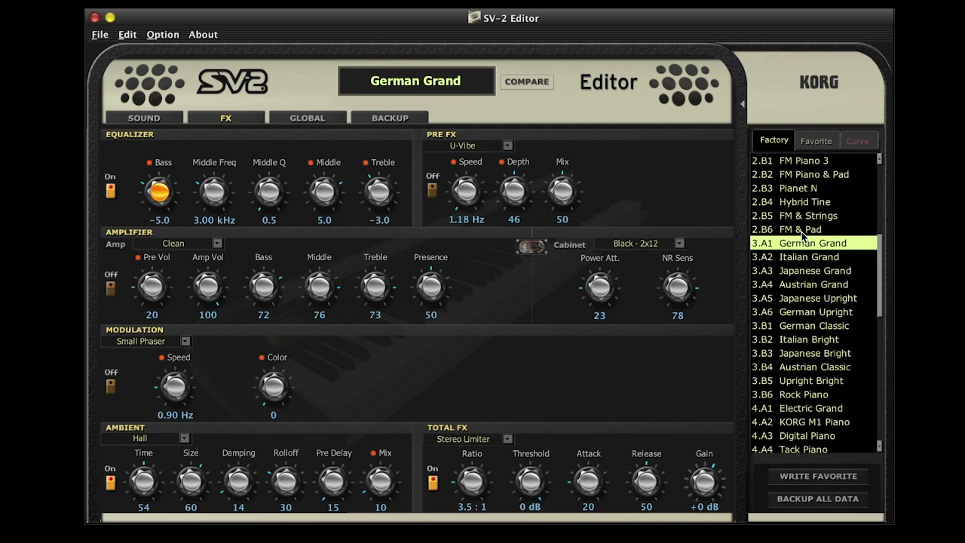
pyautogui.scroll(-4, 803, 236)
pyautogui.scroll(7, 803, 236)
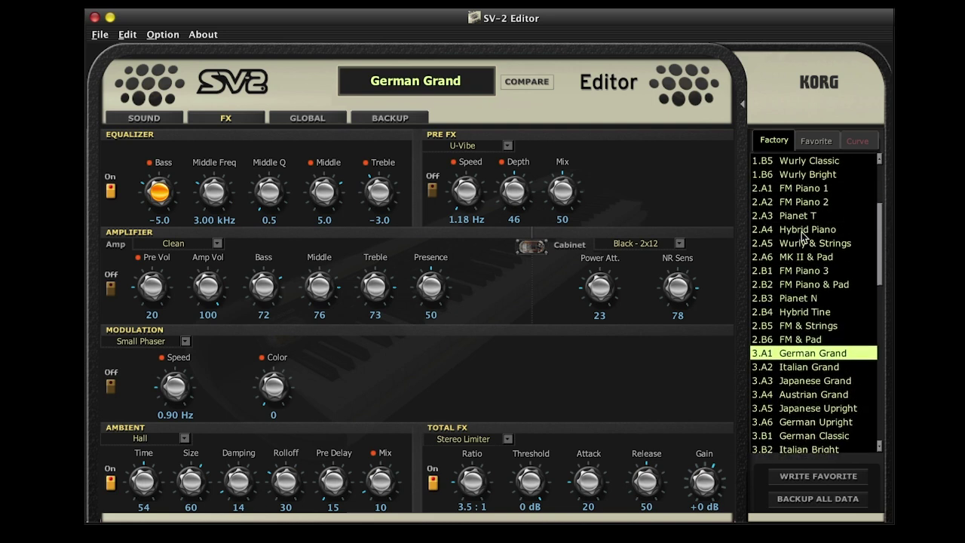
pyautogui.scroll(3, 803, 236)
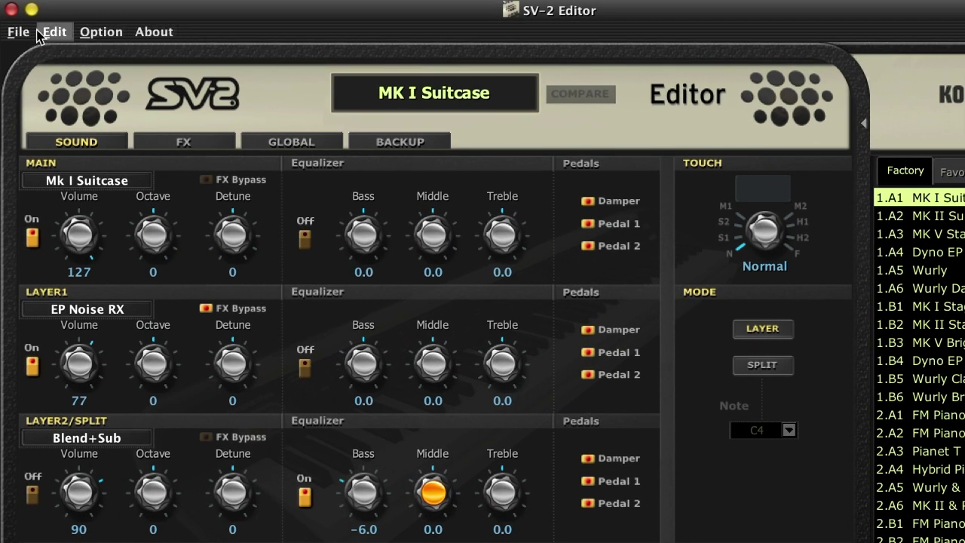
pyautogui.click(165, 37)
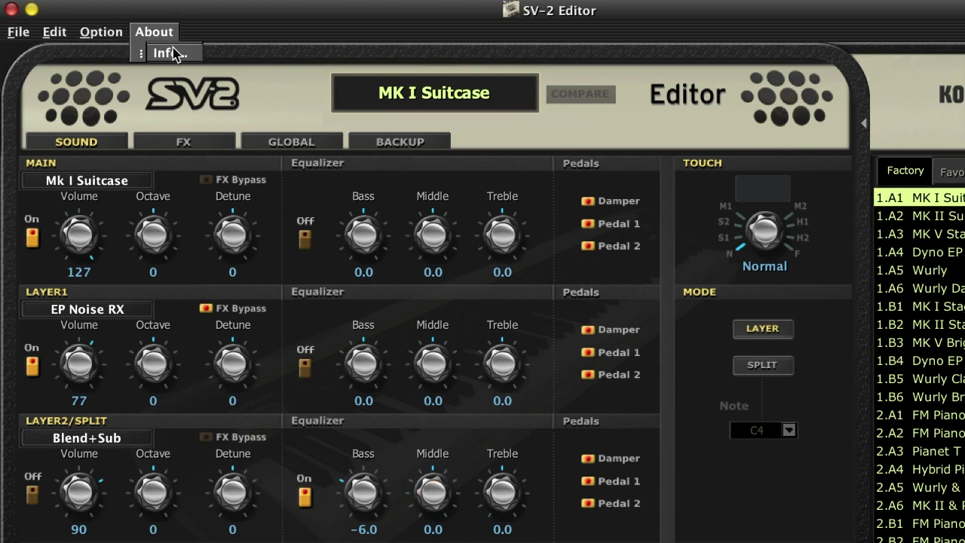
pyautogui.click(172, 54)
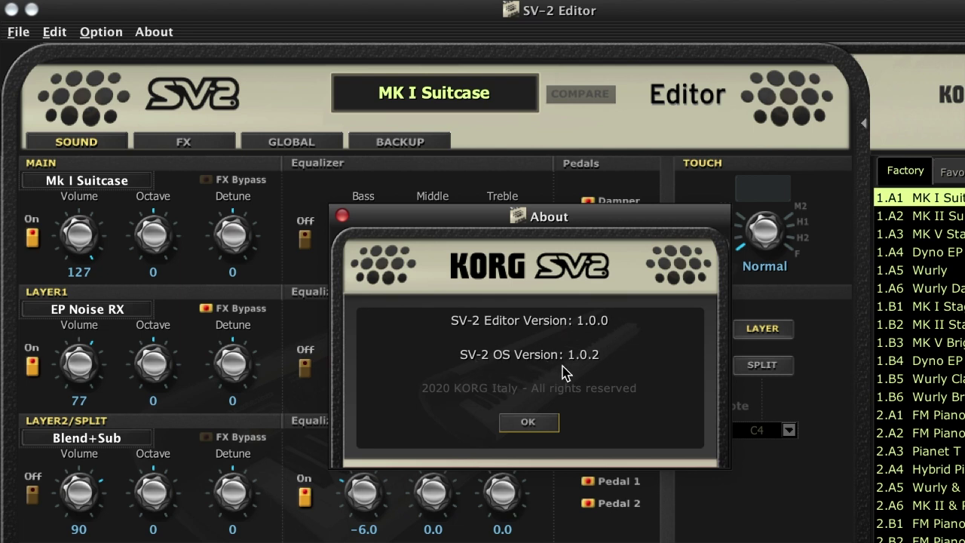
pyautogui.click(531, 424)
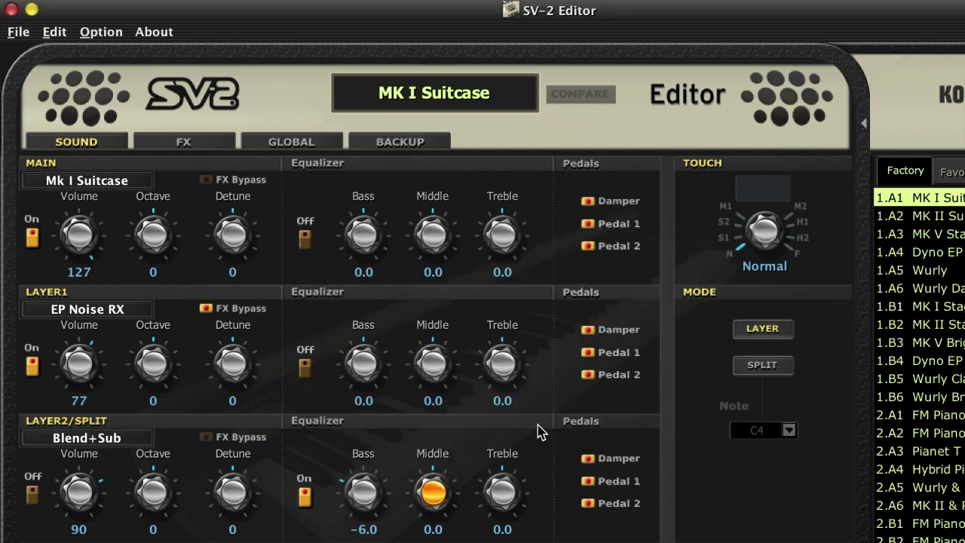
pyautogui.click(101, 33)
pyautogui.click(115, 52)
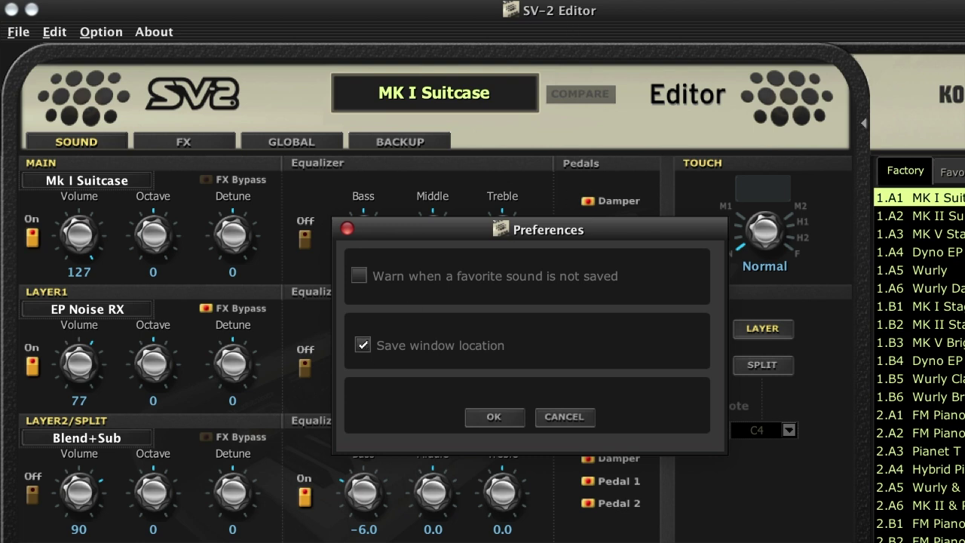
pyautogui.click(368, 346)
pyautogui.click(562, 422)
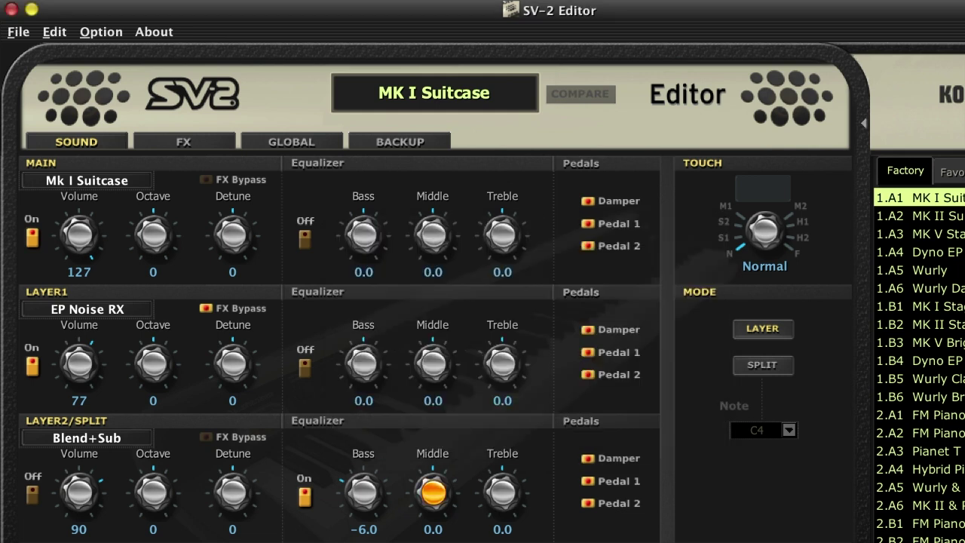
# Look through the File and Edit menu commands, then close the menus.
pyautogui.click(18, 32)
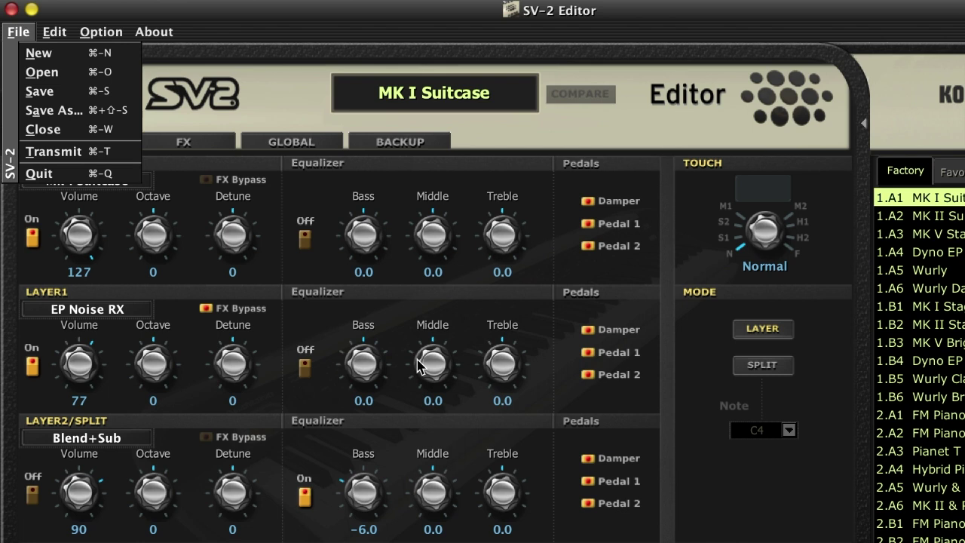
pyautogui.moveTo(54, 33)
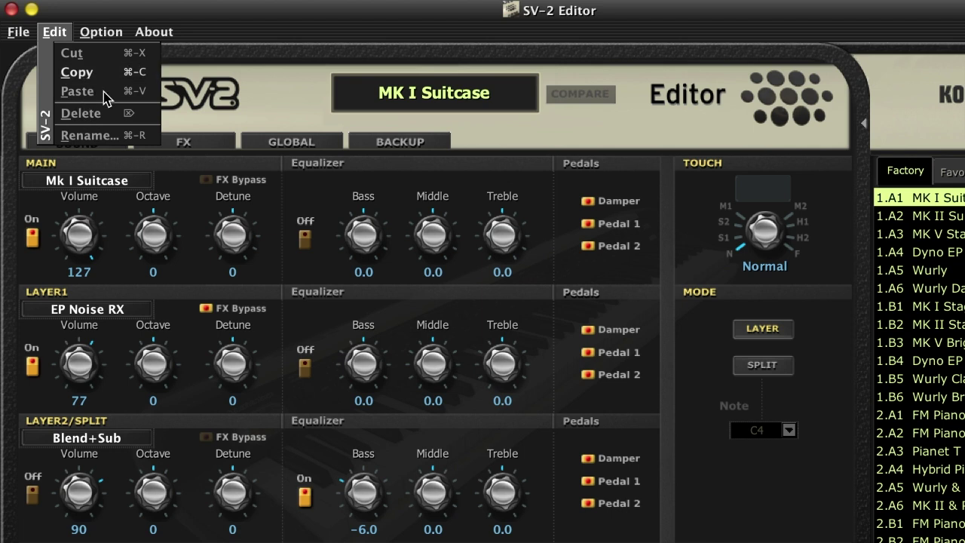
pyautogui.click(271, 74)
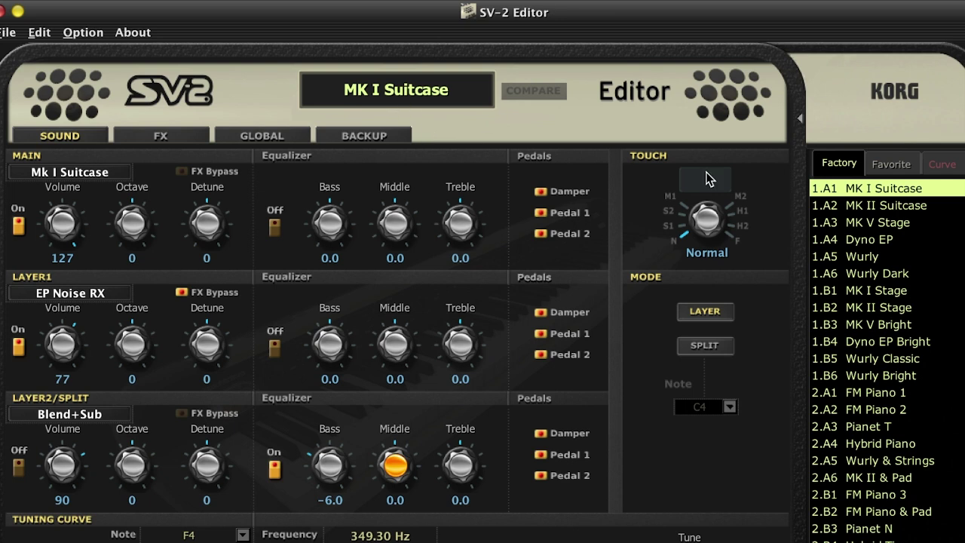
# Load MK V Stage, lower Main Volume to 114, and compare it against the original 127.
pyautogui.click(873, 219)
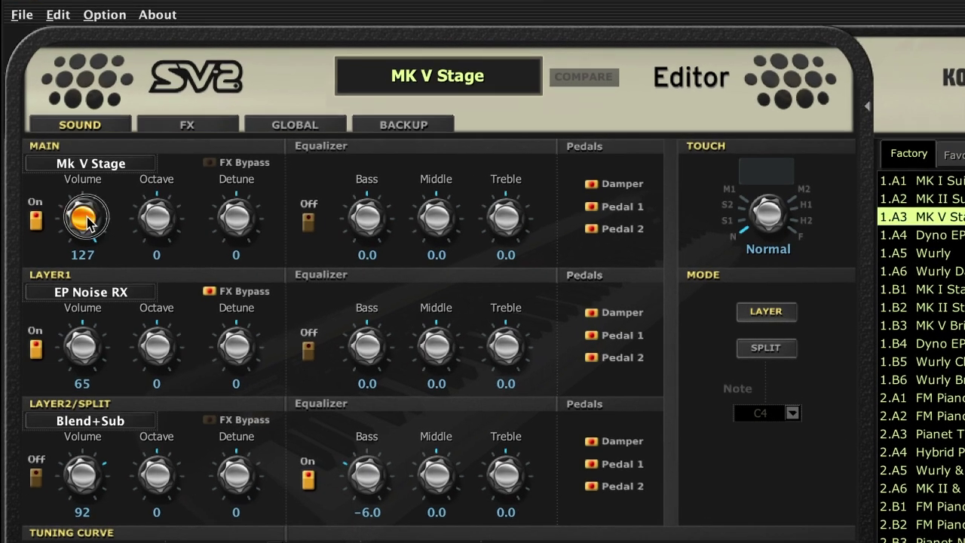
pyautogui.moveTo(83, 215); pyautogui.dragTo(82, 243)
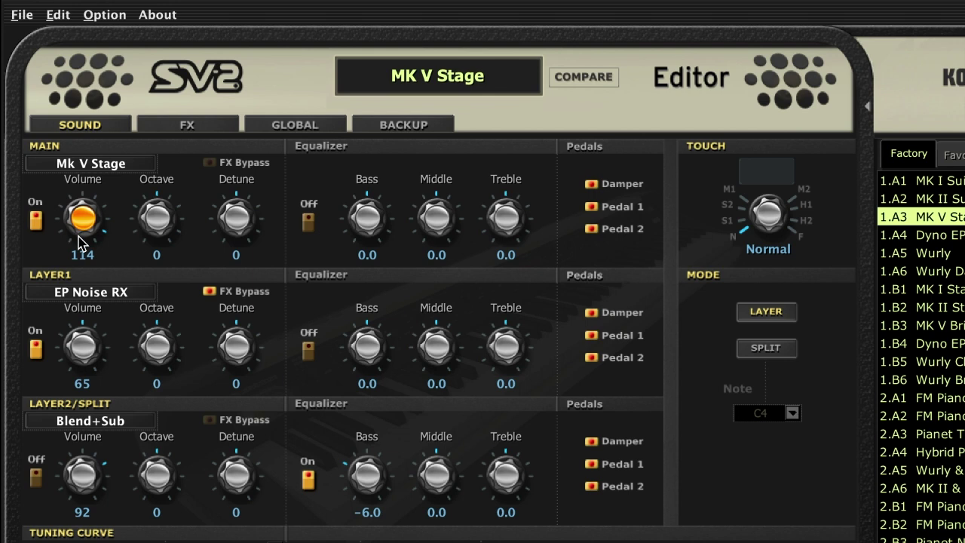
pyautogui.click(586, 78)
pyautogui.click(590, 82)
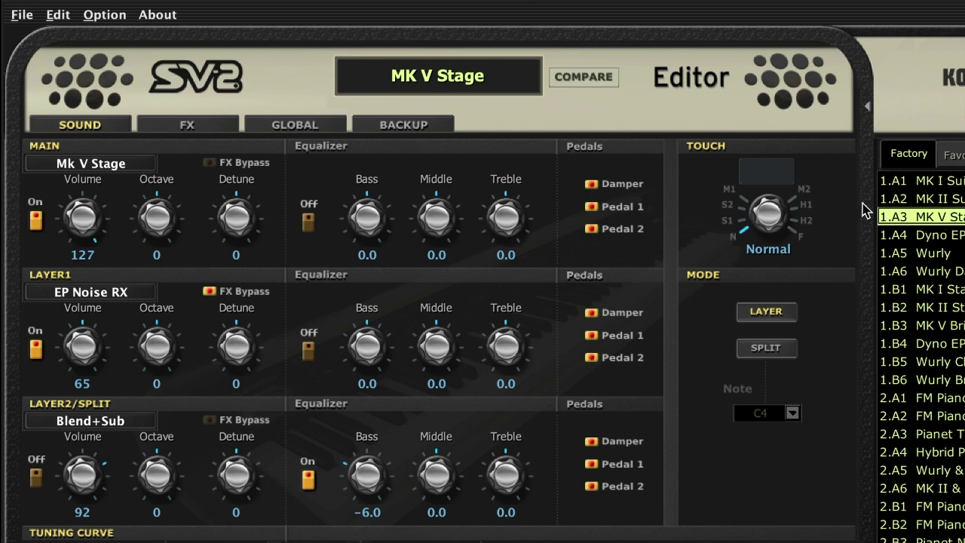
pyautogui.click(601, 81)
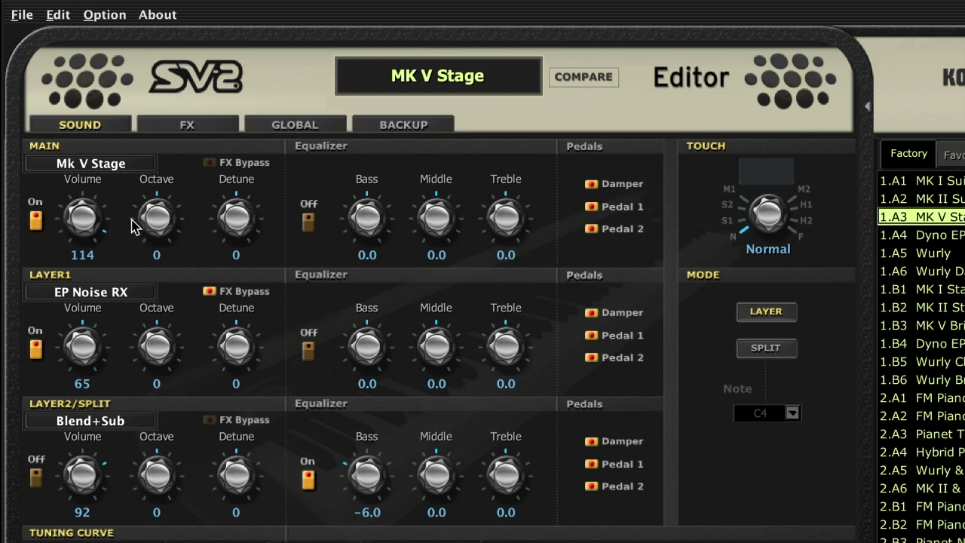
# Nudge Main Detune up and down so it ends at 0, then show the FX page.
pyautogui.click(87, 229)
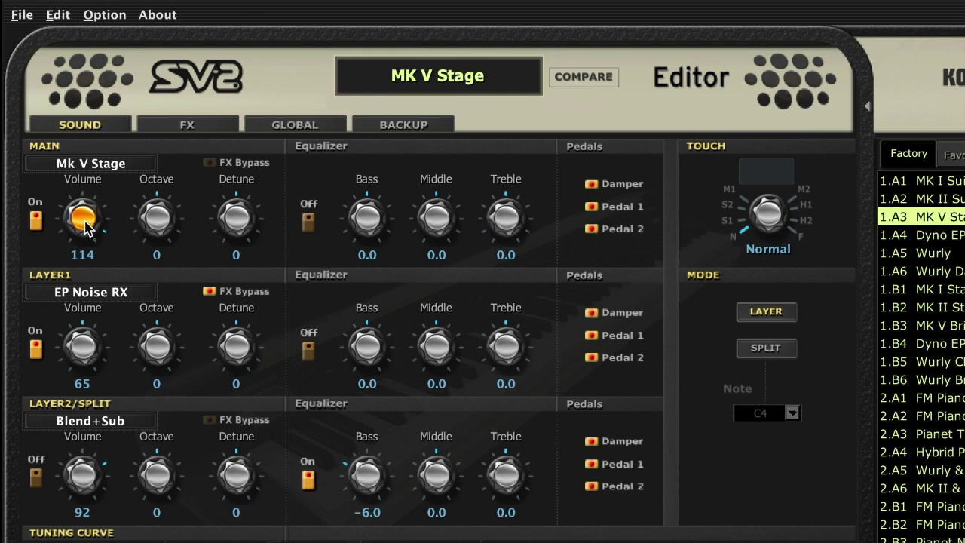
pyautogui.click(162, 226)
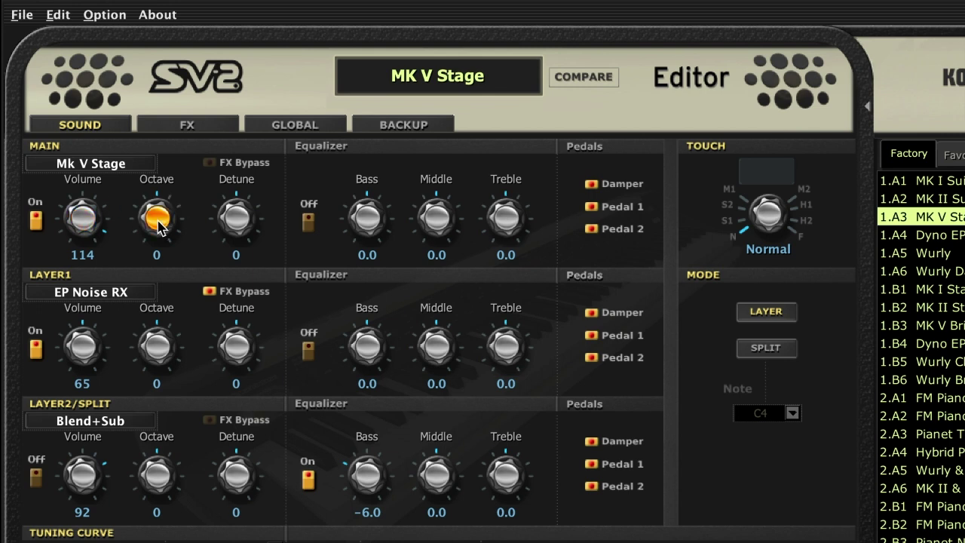
pyautogui.click(243, 228)
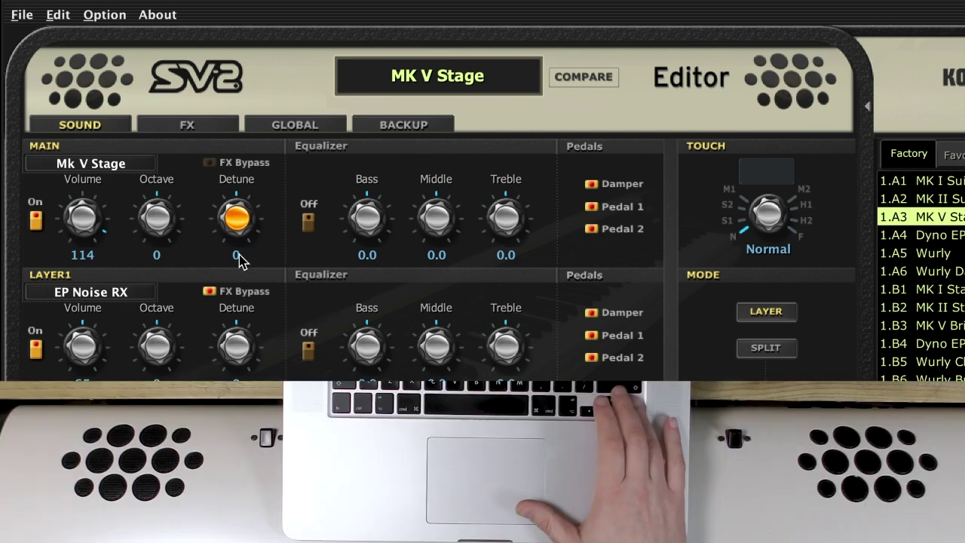
pyautogui.press('Up')
pyautogui.press('Up')
pyautogui.press('Up')
pyautogui.press('Up')
pyautogui.press('Down')
pyautogui.press('Down')
pyautogui.press('Down')
pyautogui.press('Down')
pyautogui.press('Down')
pyautogui.press('Down')
pyautogui.press('Down')
pyautogui.press('Down')
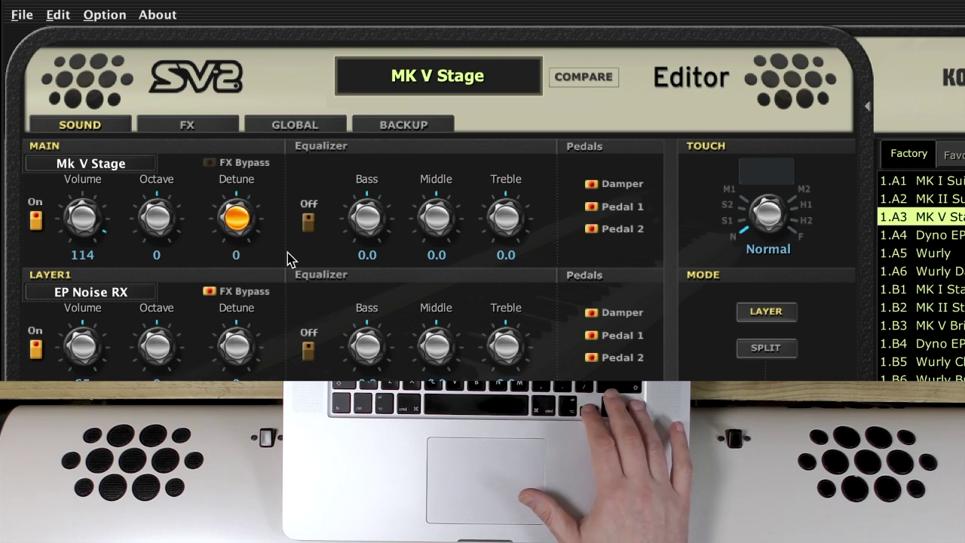
pyautogui.press('Up')
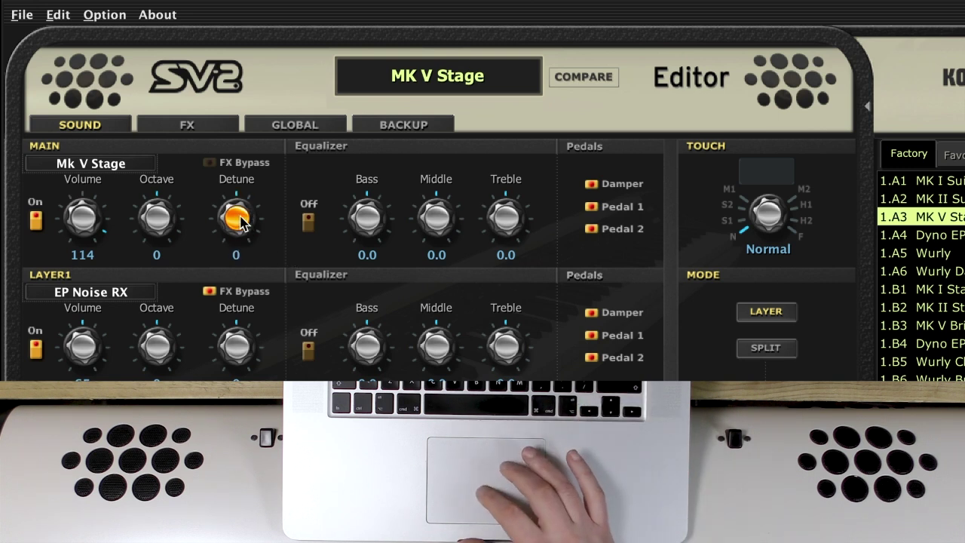
pyautogui.scroll(-6, 235, 218)
pyautogui.scroll(16, 235, 219)
pyautogui.scroll(-14, 236, 219)
pyautogui.scroll(2, 235, 219)
pyautogui.scroll(3, 235, 219)
pyautogui.scroll(-2, 235, 220)
pyautogui.scroll(1, 235, 218)
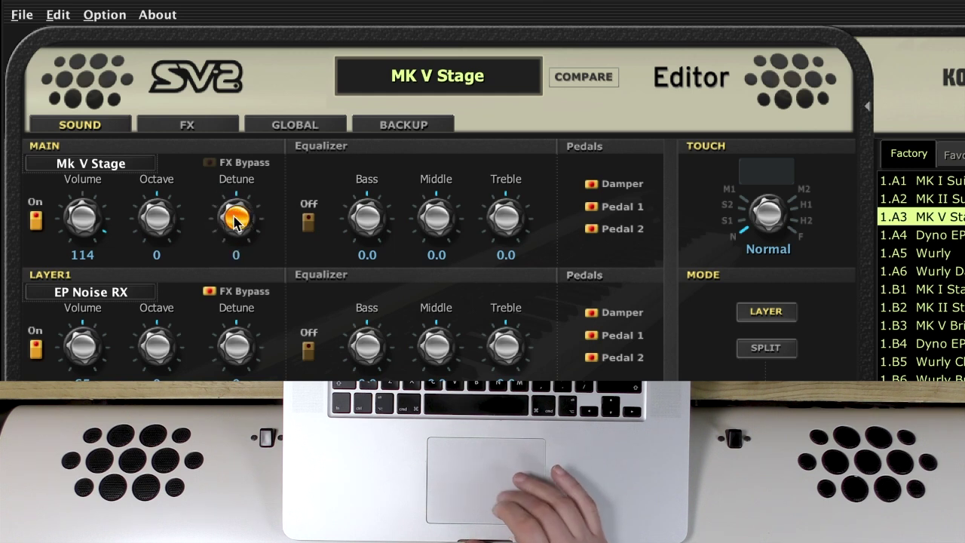
pyautogui.click(199, 125)
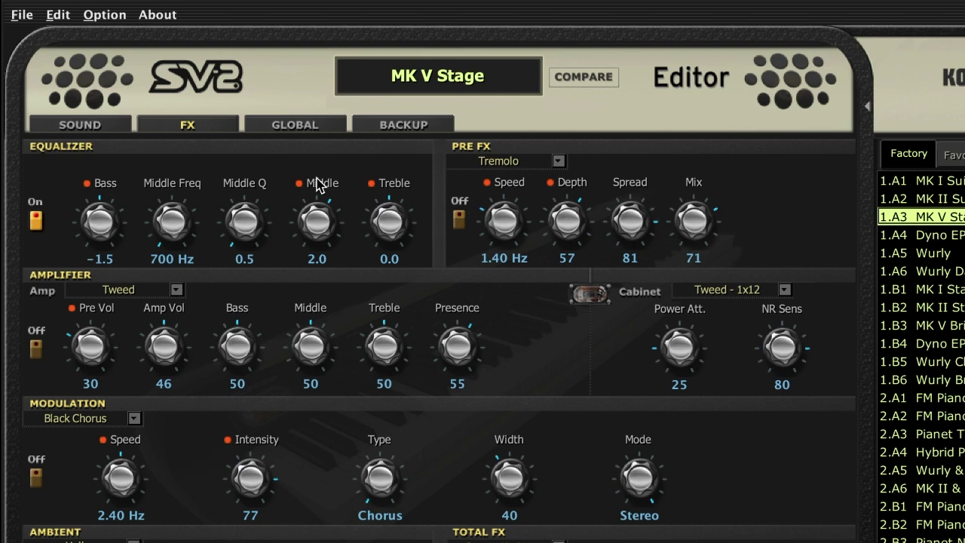
# Go via the Global page to the Backup page with empty Favorites A–H.
pyautogui.click(304, 127)
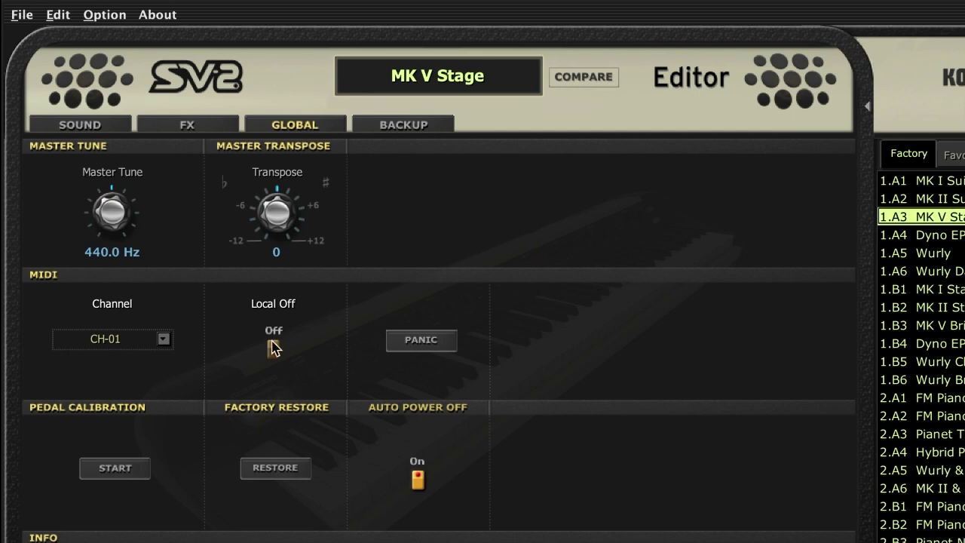
pyautogui.click(401, 126)
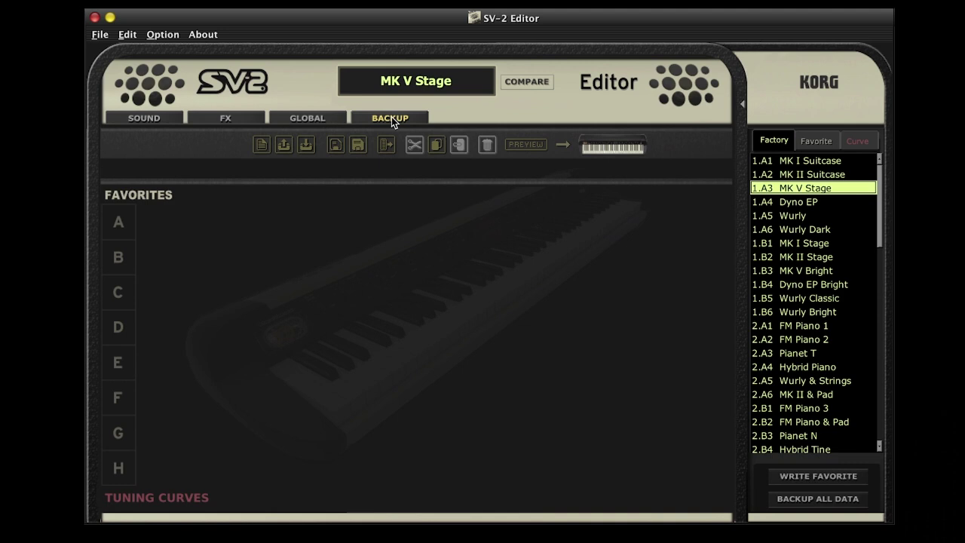
# Return to MK V Stage's sound page, keeping E.Piano Stretch as the tuning curve.
pyautogui.click(162, 119)
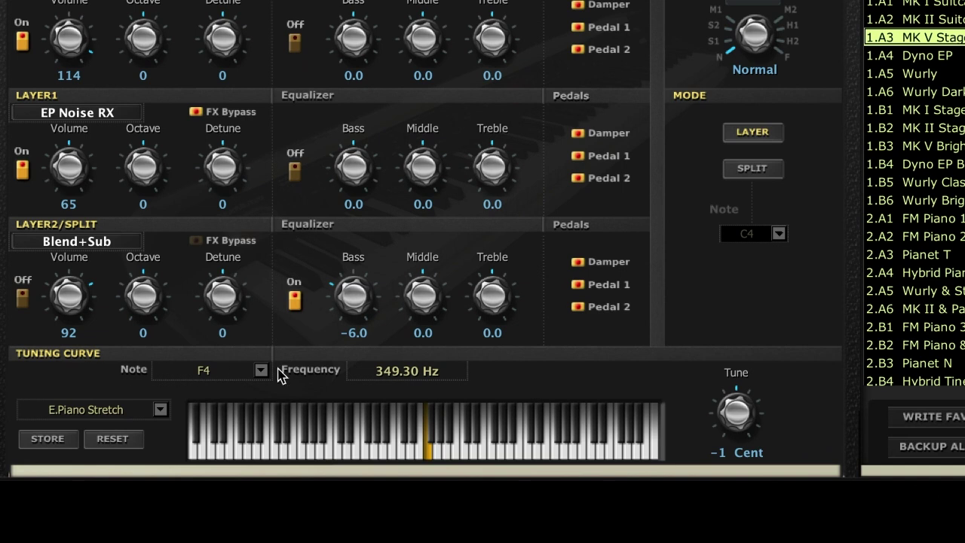
pyautogui.click(160, 411)
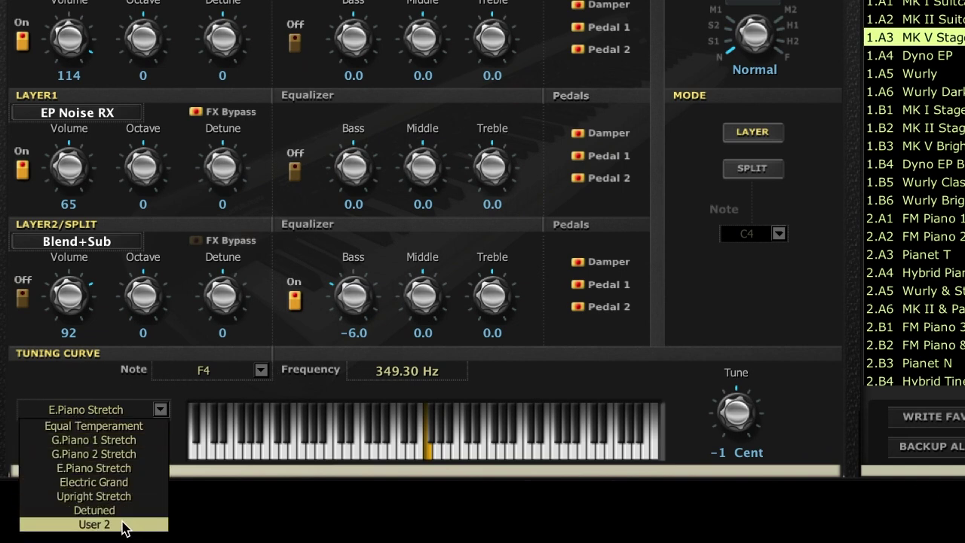
pyautogui.click(88, 387)
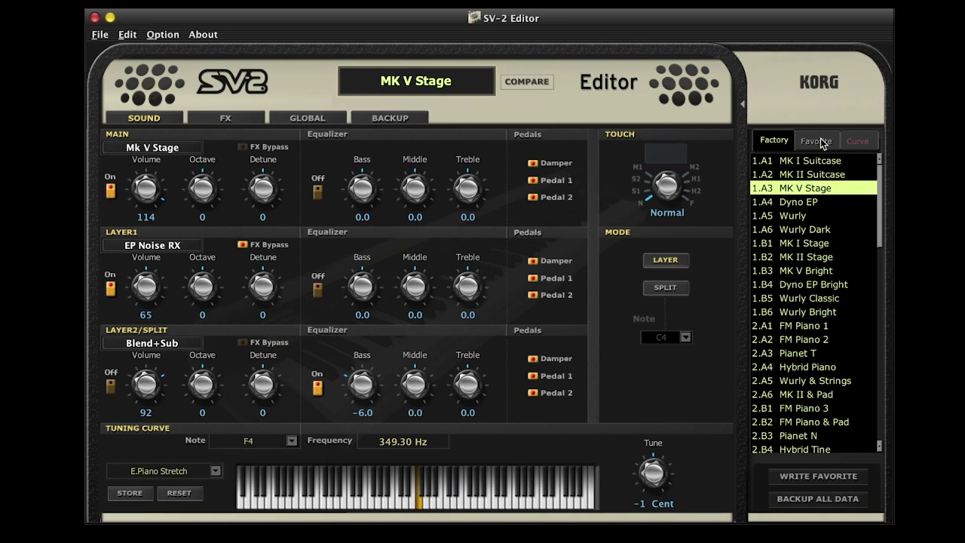
# Load the factory program 1.A5 Wurly from the Factory list.
pyautogui.click(745, 107)
pyautogui.click(745, 108)
pyautogui.scroll(-10, 800, 303)
pyautogui.scroll(7, 801, 303)
pyautogui.scroll(3, 801, 303)
pyautogui.click(801, 217)
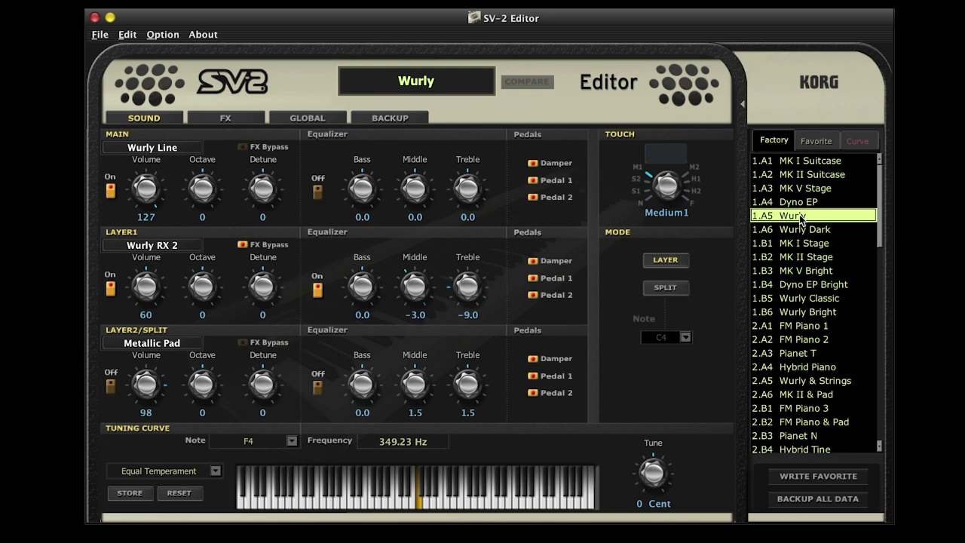
# Browse the Favorite and Curve lists, then return to the Factory list.
pyautogui.click(828, 145)
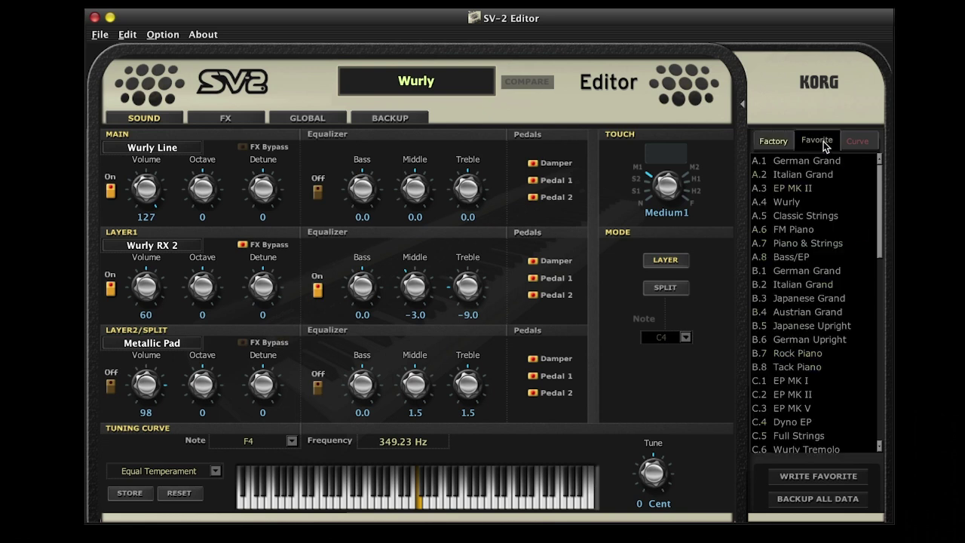
pyautogui.scroll(-13, 801, 271)
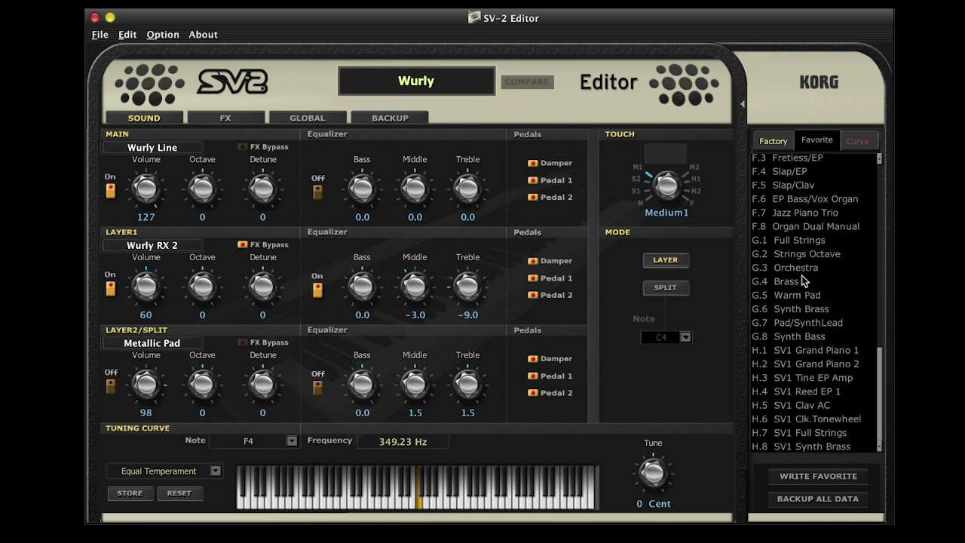
pyautogui.scroll(13, 801, 276)
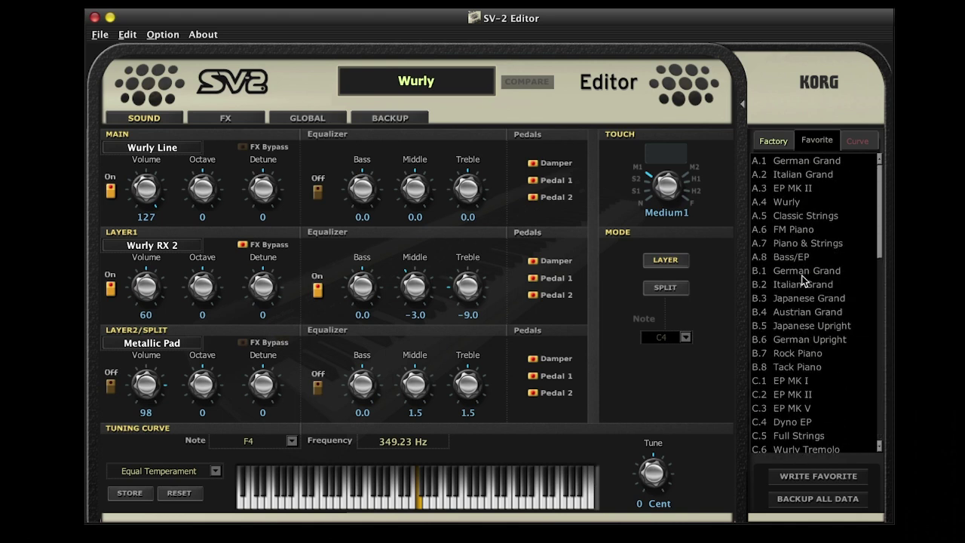
pyautogui.click(863, 143)
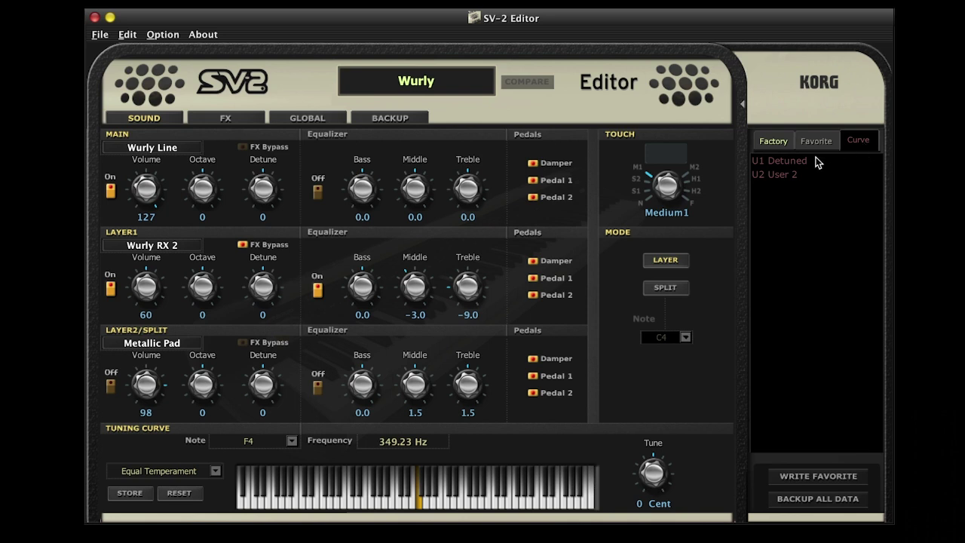
pyautogui.click(777, 141)
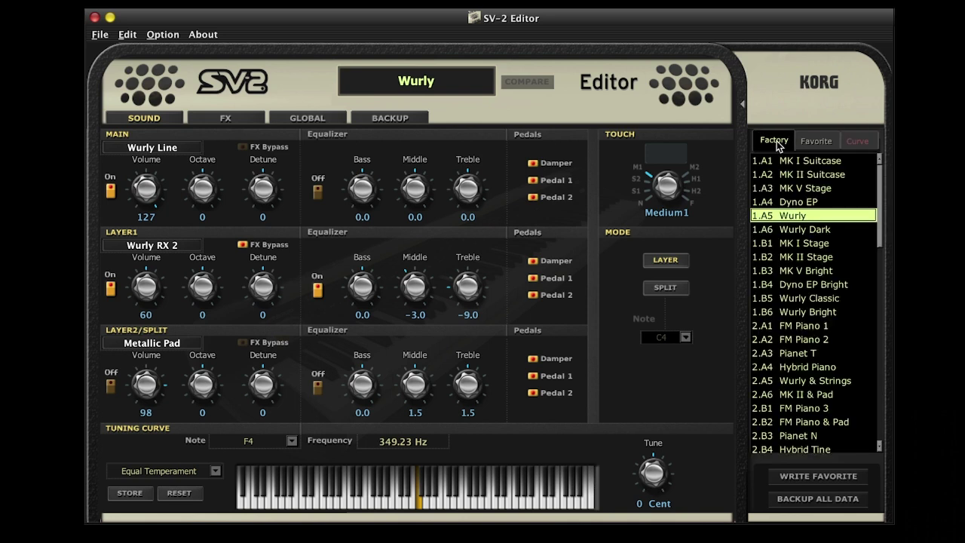
pyautogui.click(809, 477)
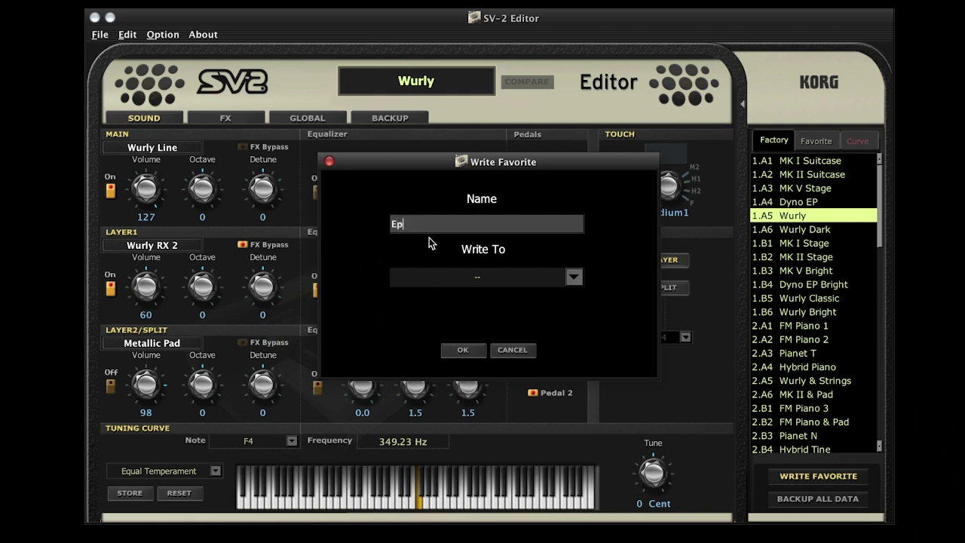
pyautogui.write('Ep')
pyautogui.click(574, 277)
pyautogui.scroll(-2, 542, 320)
pyautogui.scroll(-9, 542, 314)
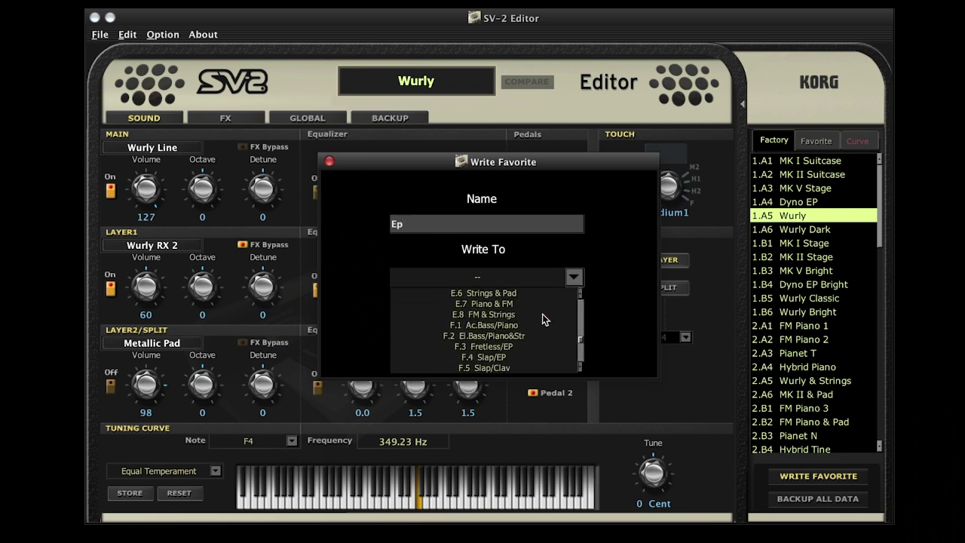
pyautogui.scroll(9, 542, 314)
pyautogui.click(603, 254)
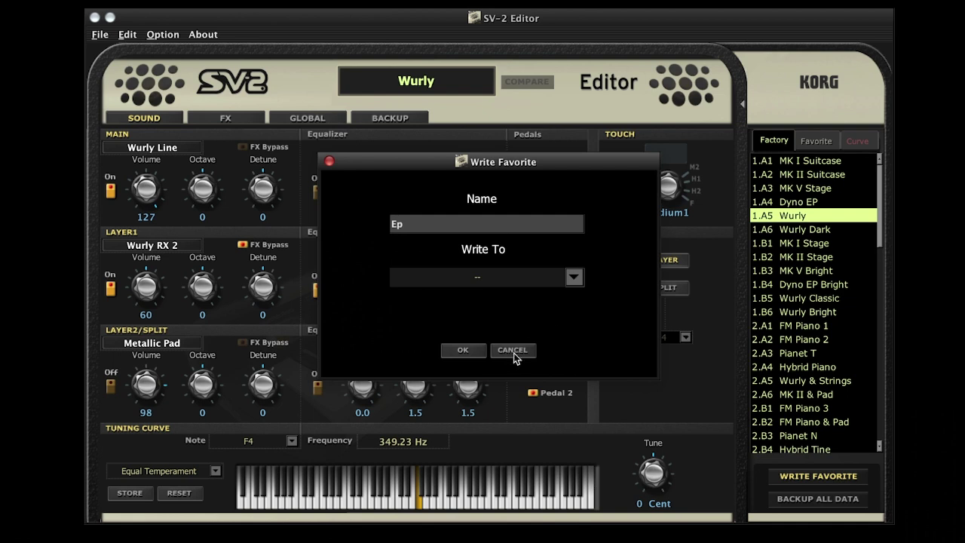
pyautogui.click(519, 350)
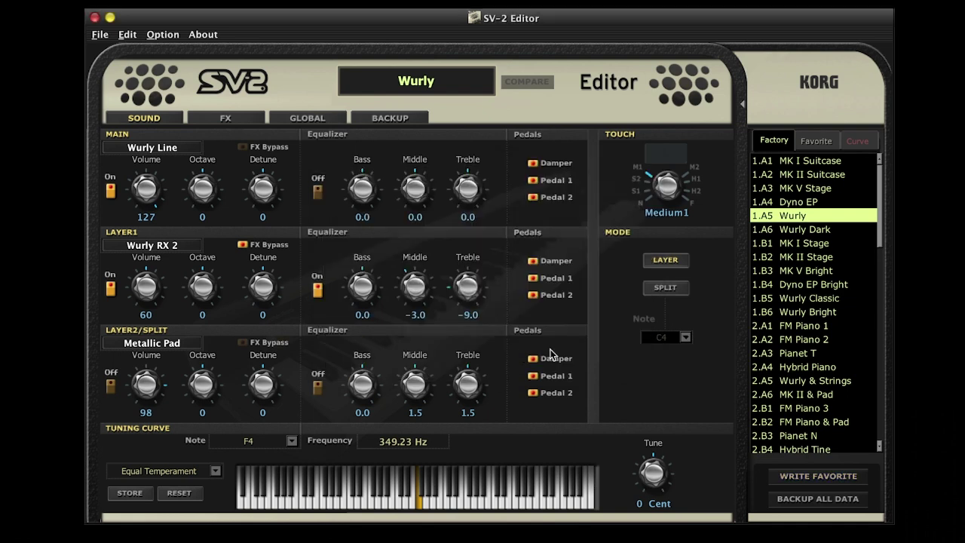
pyautogui.click(811, 499)
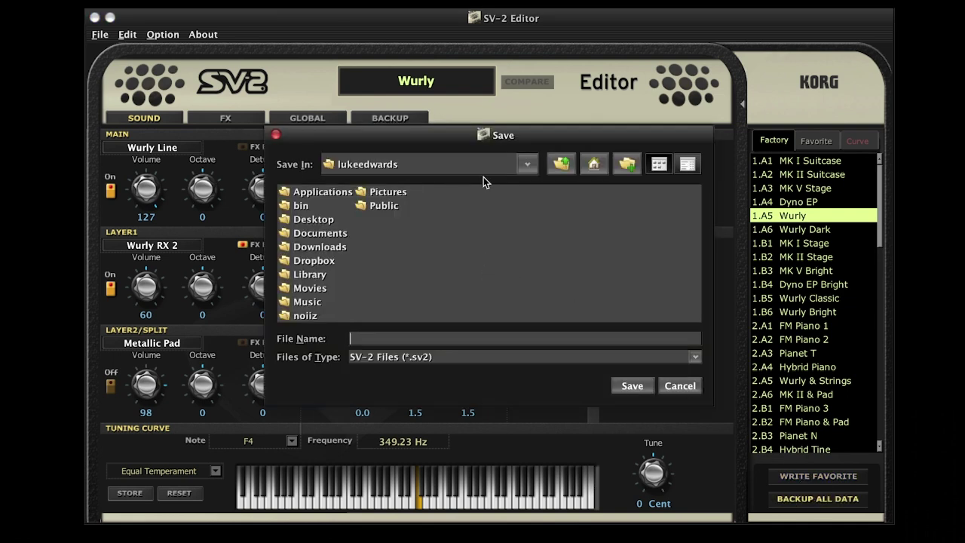
pyautogui.click(527, 165)
pyautogui.click(468, 199)
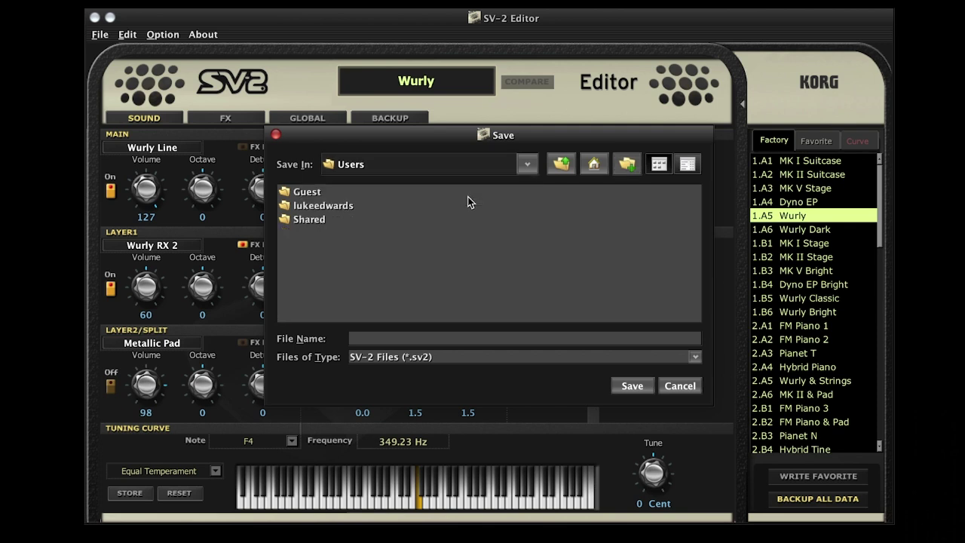
pyautogui.click(314, 221)
pyautogui.doubleClick(315, 224)
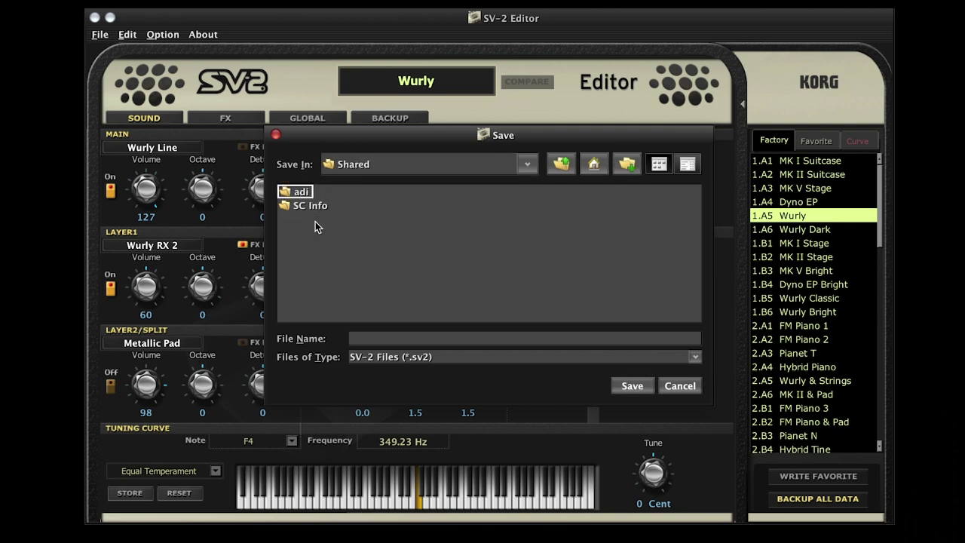
pyautogui.click(368, 337)
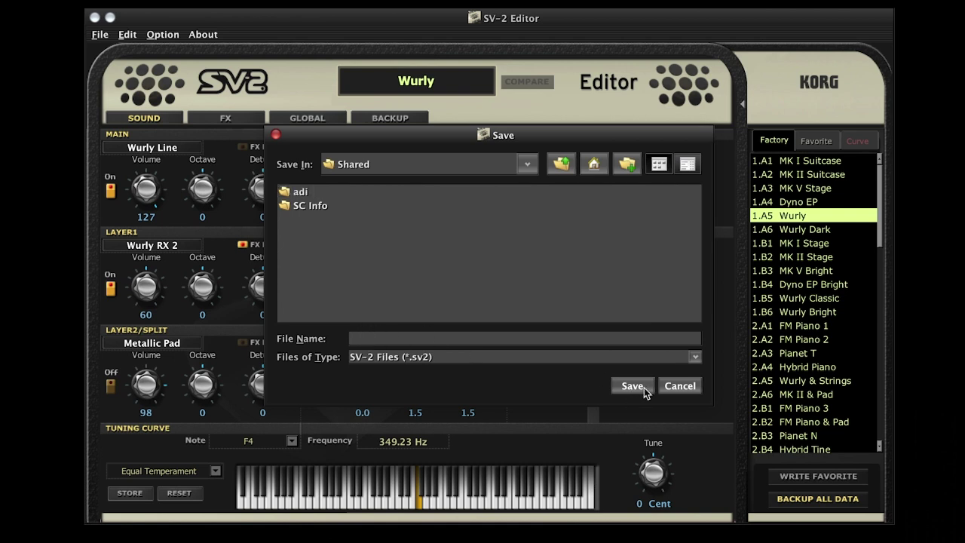
pyautogui.click(698, 387)
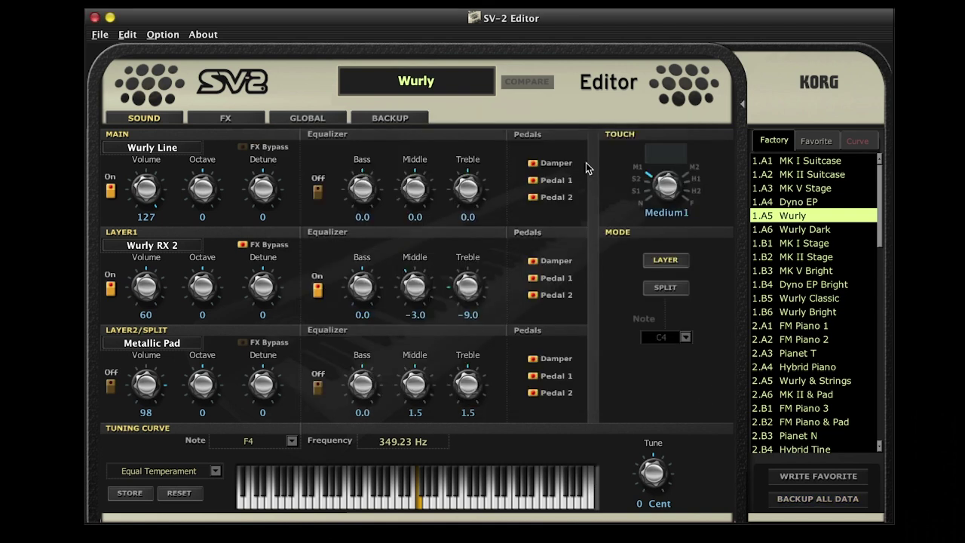
# Create a new empty backup and place MK I Suitcase in favorite slot A.1.
pyautogui.click(397, 121)
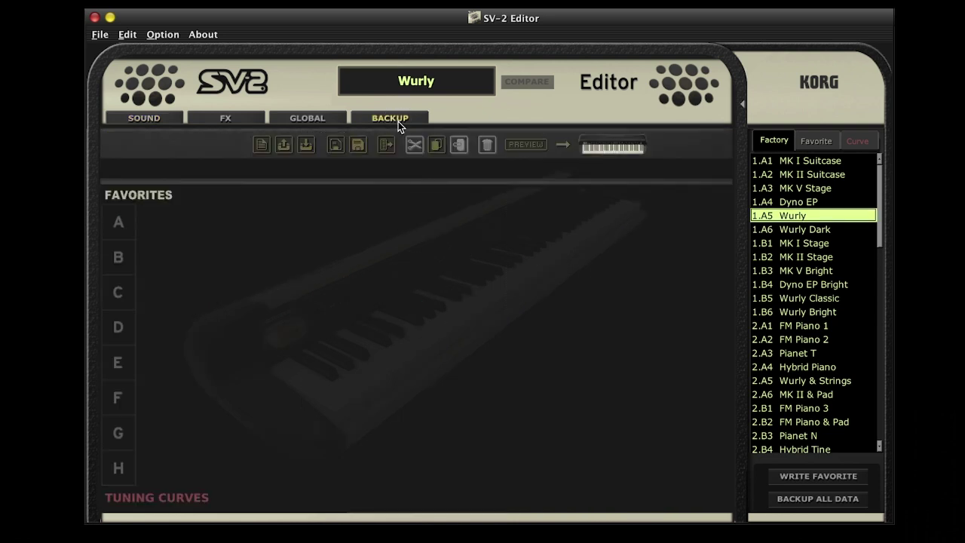
pyautogui.click(261, 148)
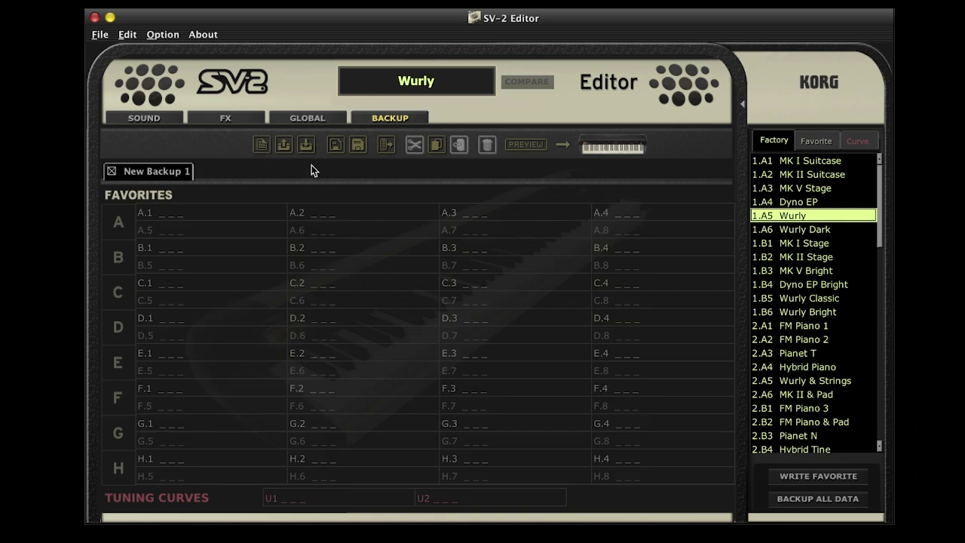
pyautogui.moveTo(805, 163); pyautogui.dragTo(198, 212)
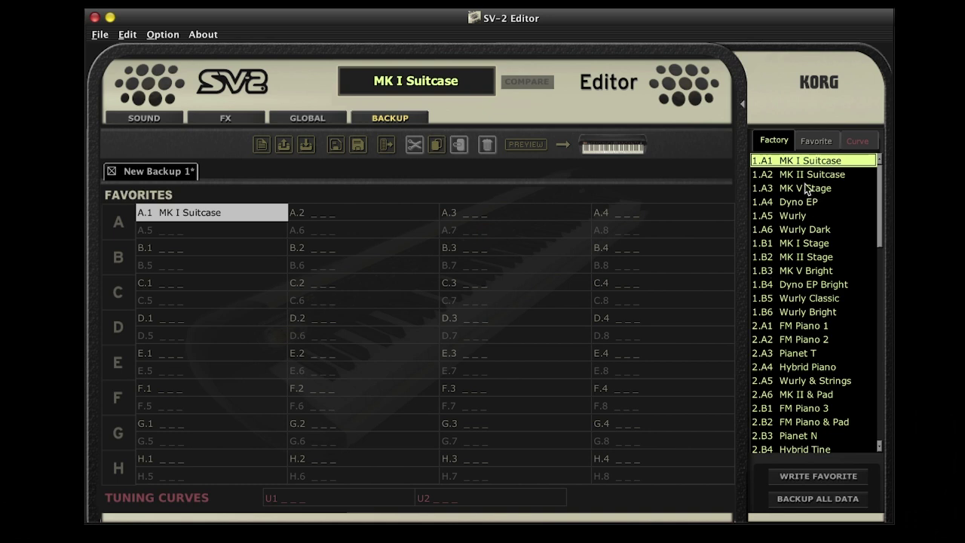
# Copy MK II Suitcase–Wurly into C.1–C.4, and MK I Stage, Dyno EP Bright, Wurly Bright, Pianet T into row E.
pyautogui.moveTo(803, 179); pyautogui.dragTo(806, 217)
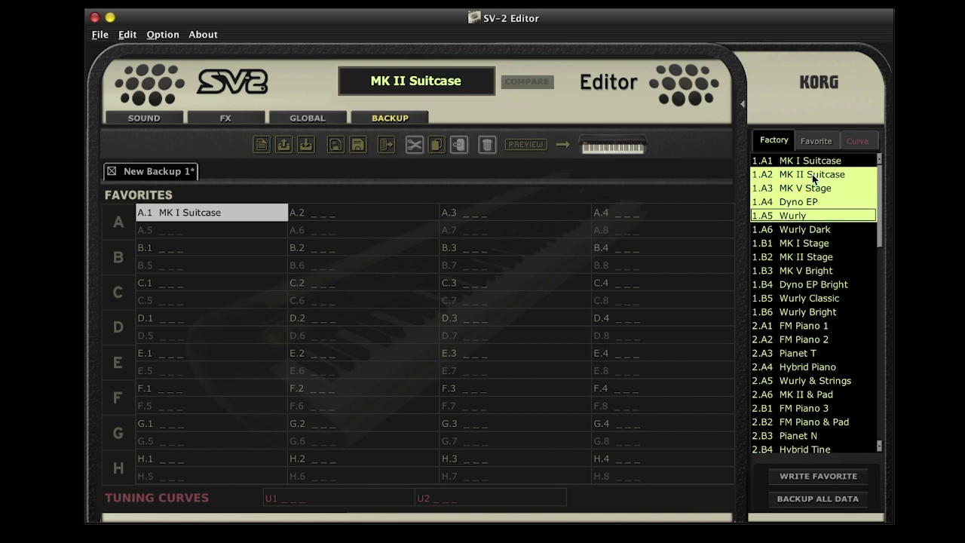
pyautogui.moveTo(812, 174); pyautogui.dragTo(204, 284)
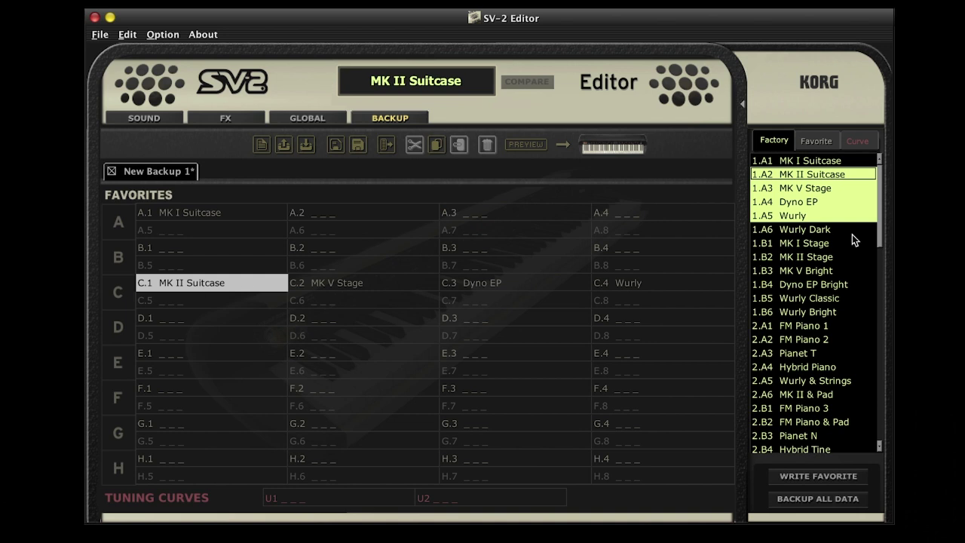
pyautogui.click(818, 244)
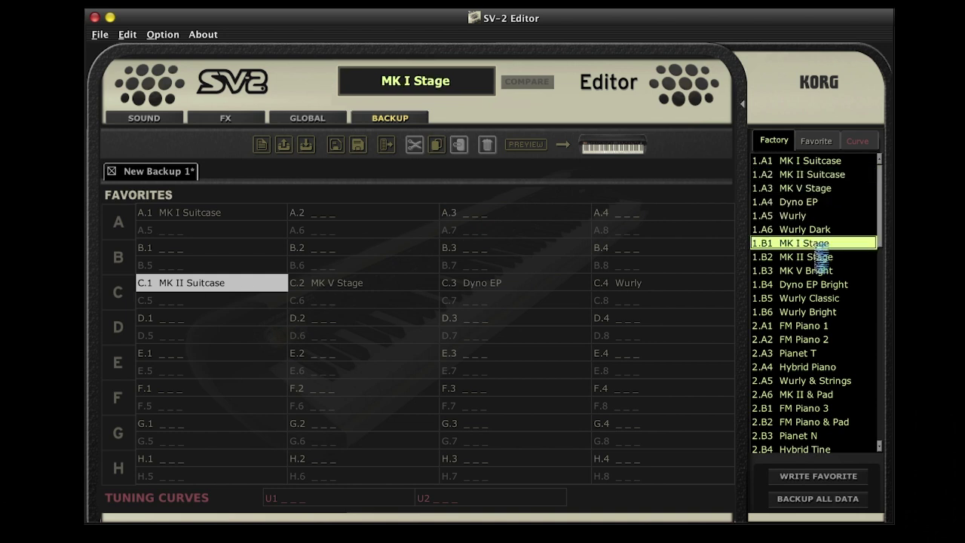
pyautogui.keyDown('super'); pyautogui.click(817, 286); pyautogui.keyUp('super')
pyautogui.keyDown('super'); pyautogui.click(813, 312); pyautogui.keyUp('super')
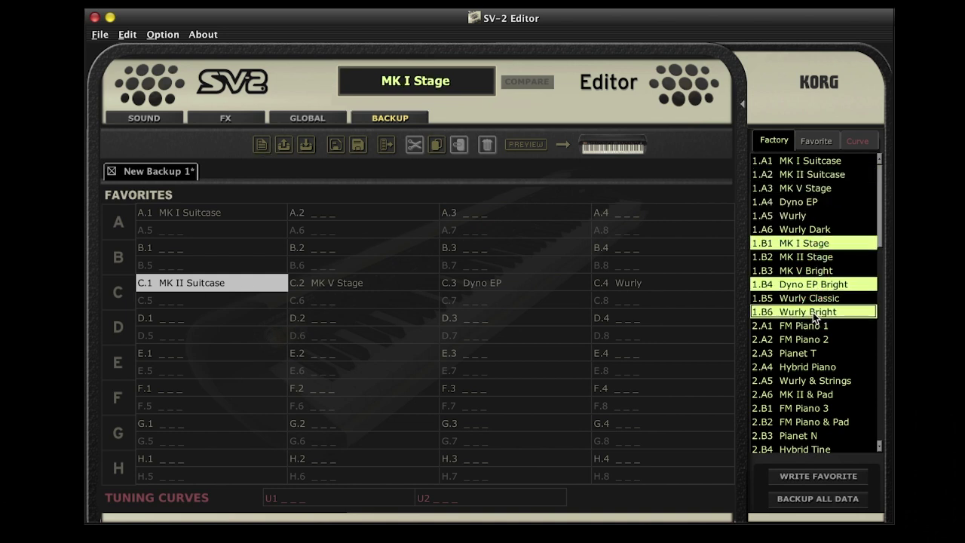
pyautogui.keyDown('super'); pyautogui.click(809, 351); pyautogui.keyUp('super')
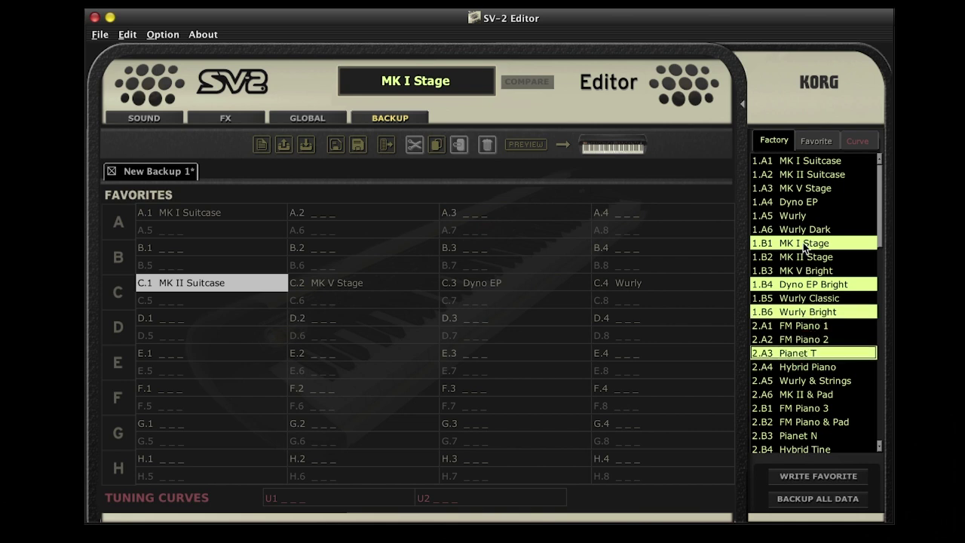
pyautogui.moveTo(804, 245); pyautogui.dragTo(183, 345)
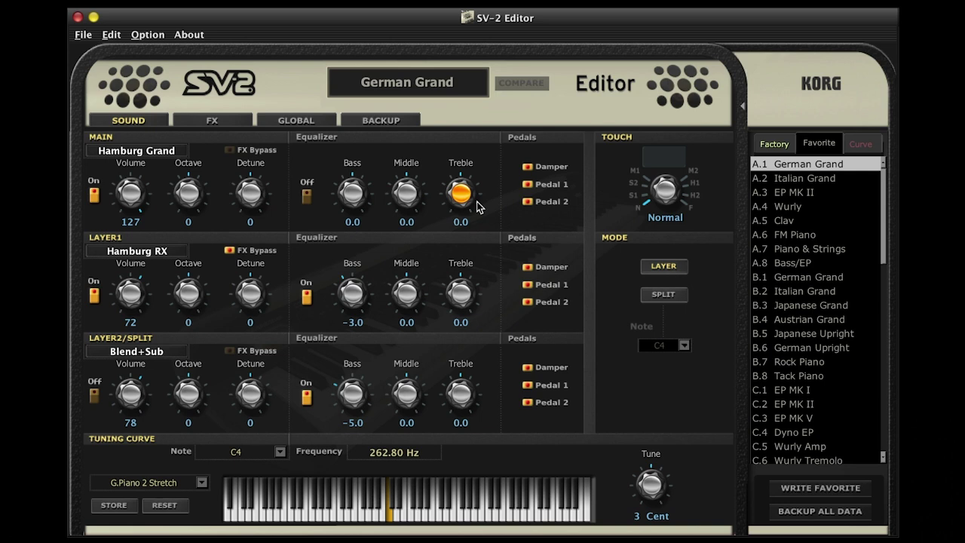
# Load favorite E.2 Piano & Pad, layering Hamburg No Res, Dark Pad and Blend+Sub.
pyautogui.scroll(-5, 777, 271)
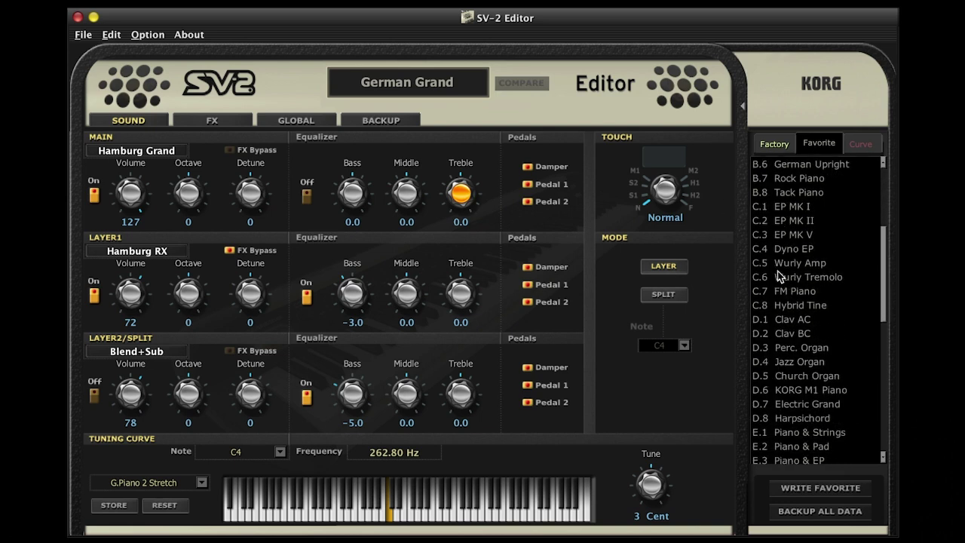
pyautogui.scroll(-3, 777, 270)
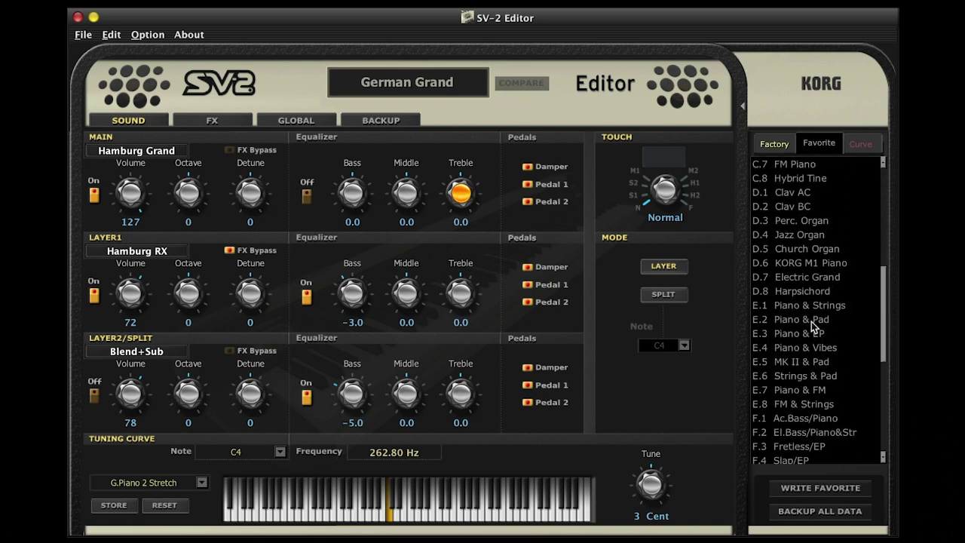
pyautogui.click(813, 323)
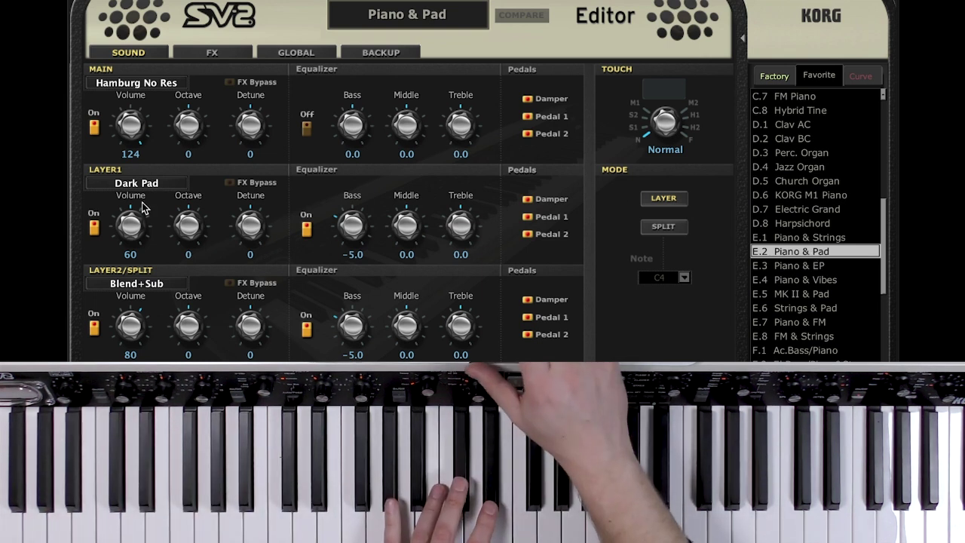
# Turn the LAYER1 Volume knob up from 60 to 73.
pyautogui.click(132, 227)
pyautogui.moveTo(132, 226); pyautogui.dragTo(129, 214)
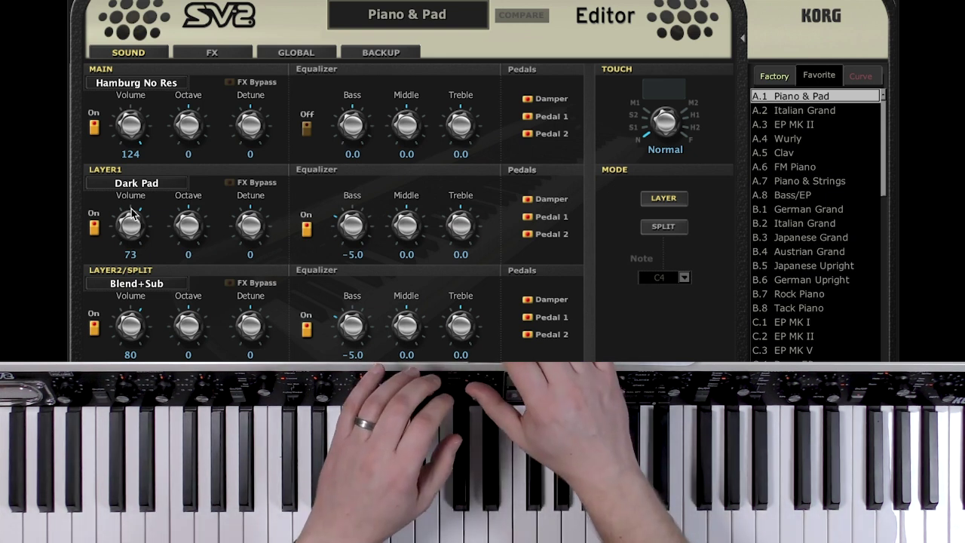
# Choose Synth > Pad > 80's Mellow in the Program List as Layer1's program.
pyautogui.click(153, 187)
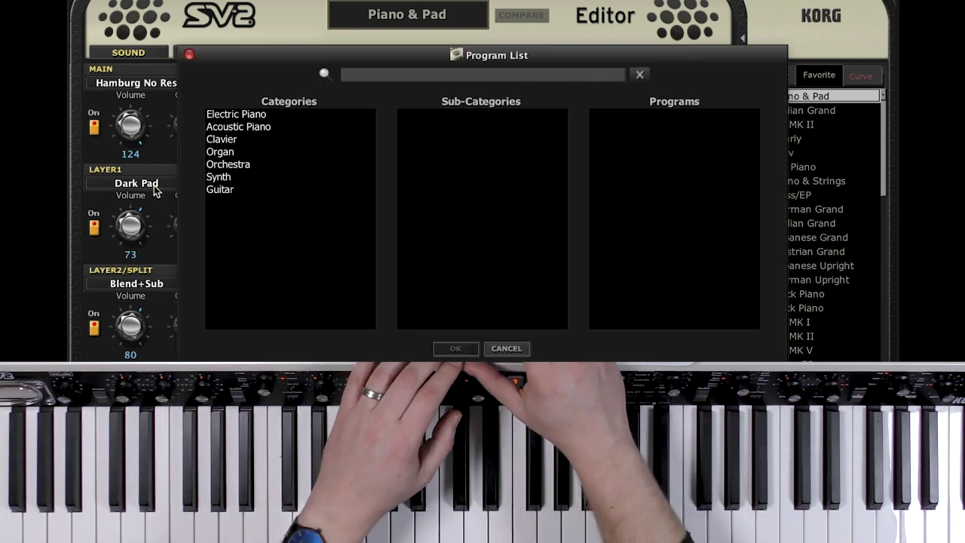
pyautogui.click(627, 128)
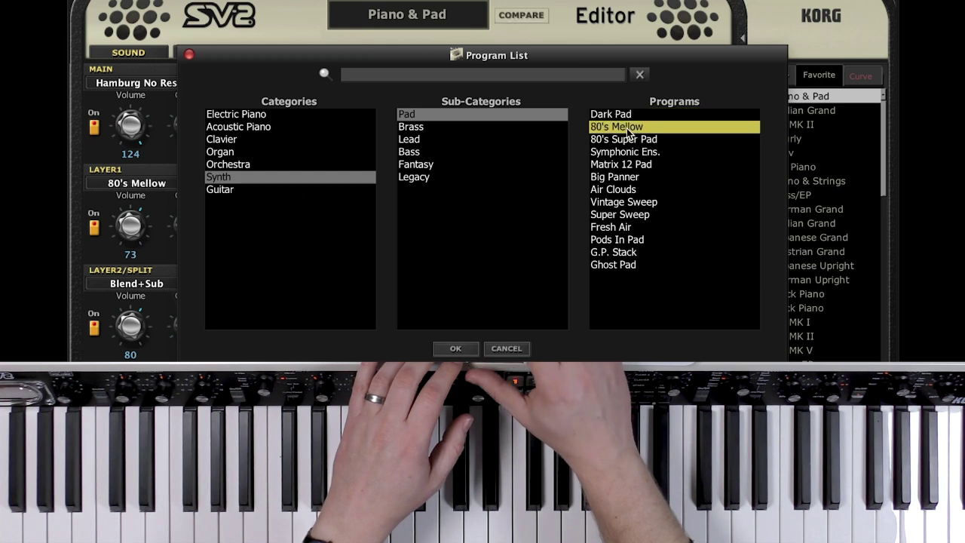
pyautogui.click(455, 349)
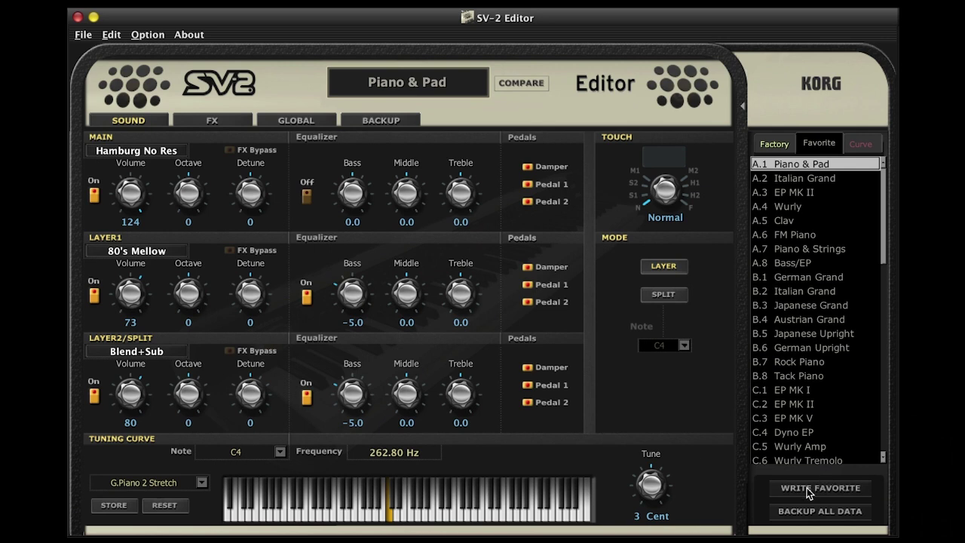
# Write the sound as favorite 'Piano & Pad 80s' into slot A.2, overwriting Italian Grand.
pyautogui.click(806, 488)
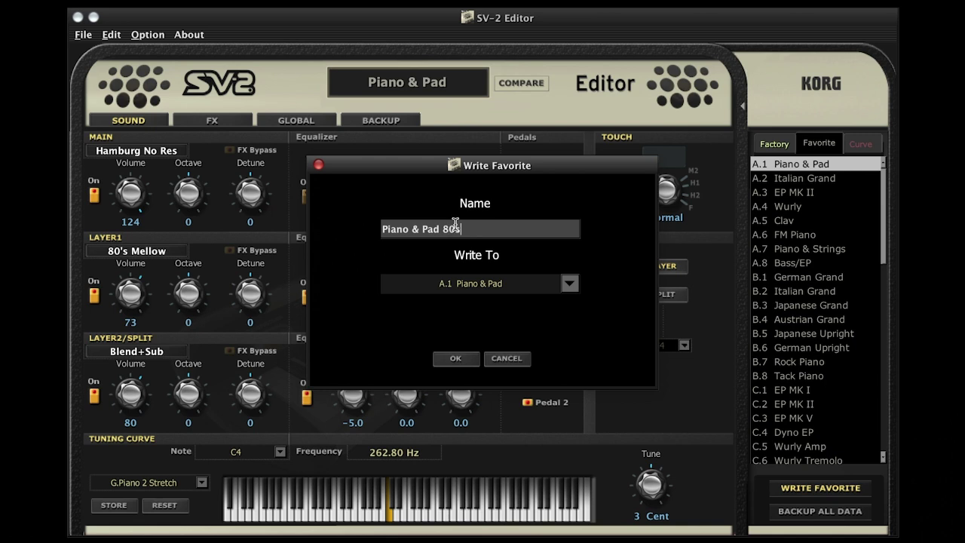
pyautogui.click(571, 285)
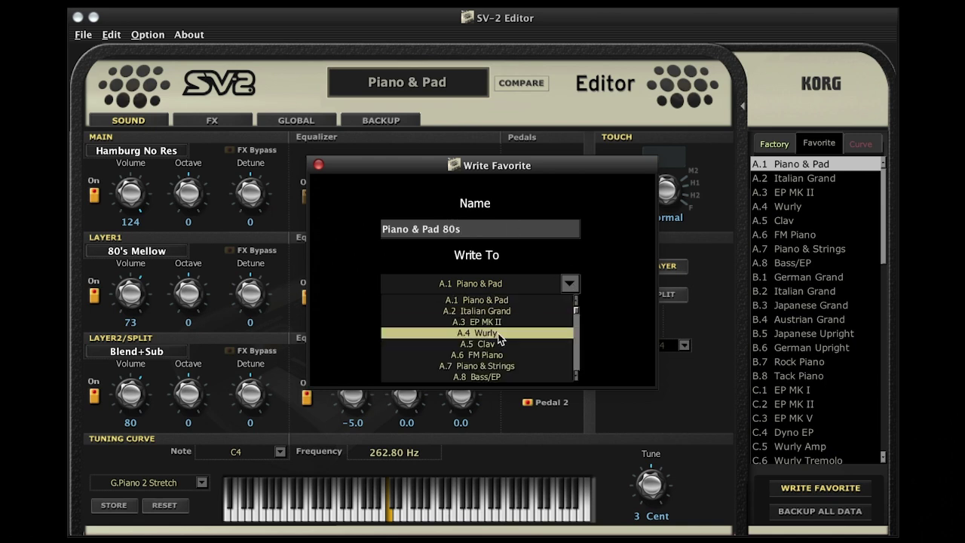
pyautogui.scroll(-4, 498, 339)
pyautogui.scroll(4, 498, 339)
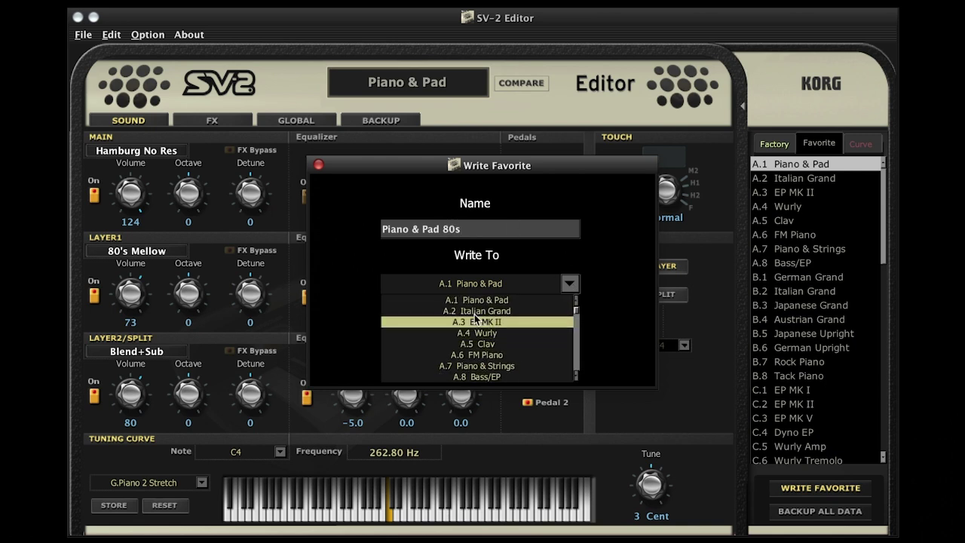
pyautogui.click(471, 310)
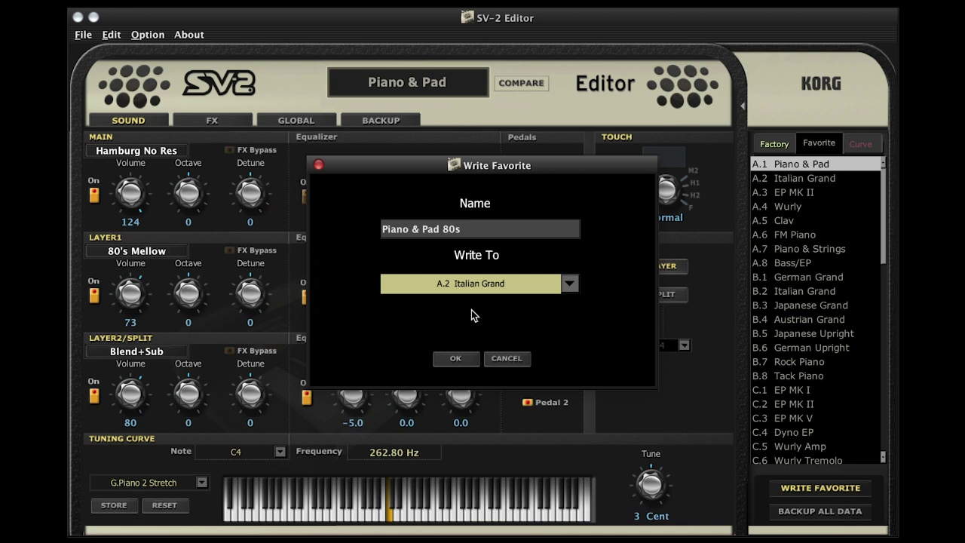
pyautogui.click(457, 359)
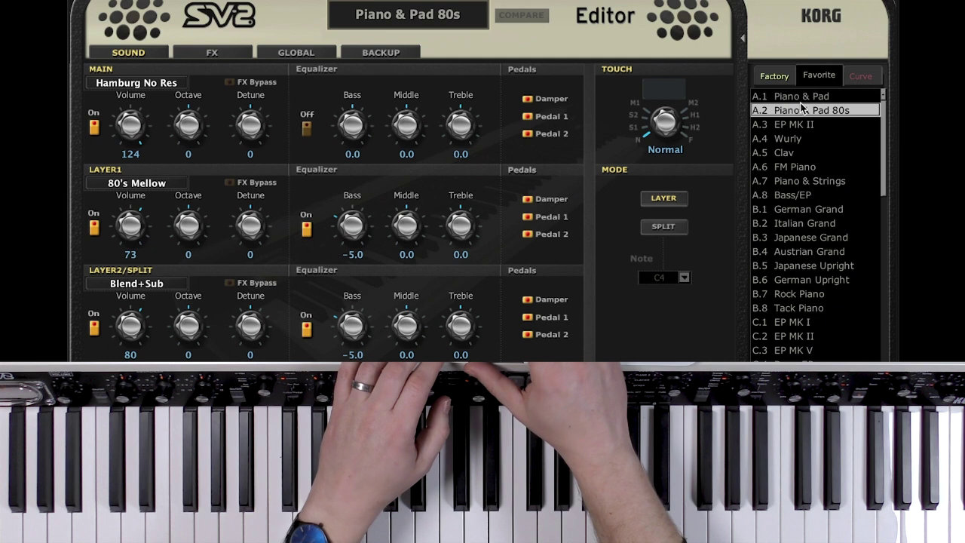
pyautogui.click(802, 165)
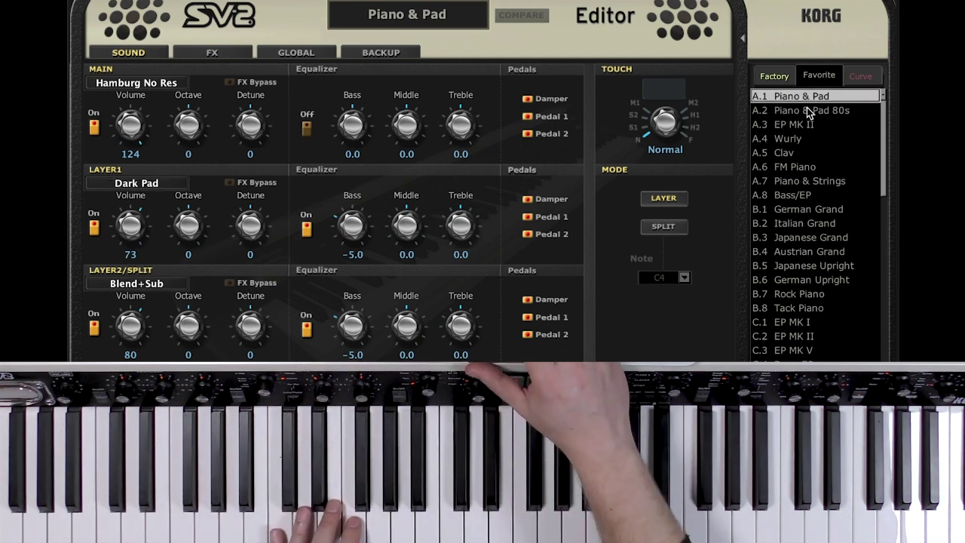
pyautogui.click(808, 111)
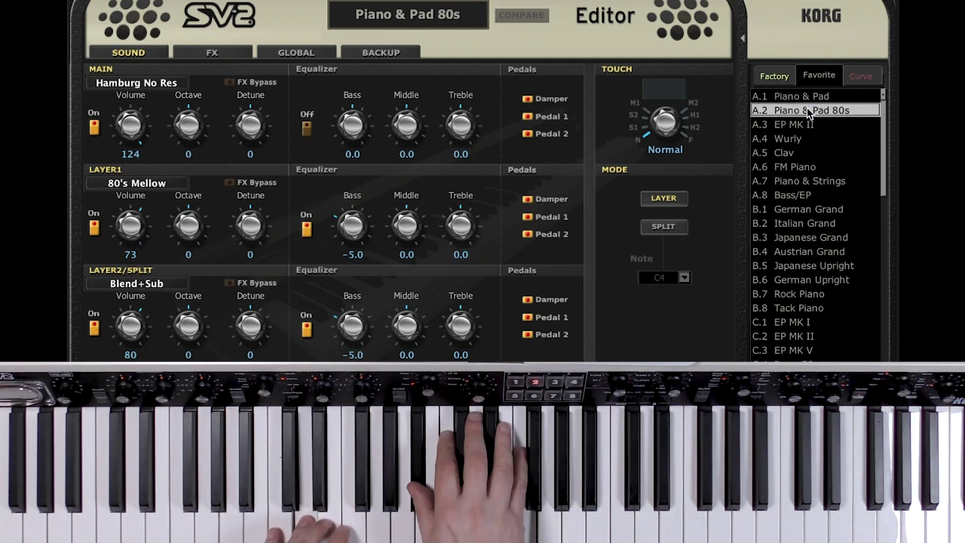
pyautogui.press('Up')
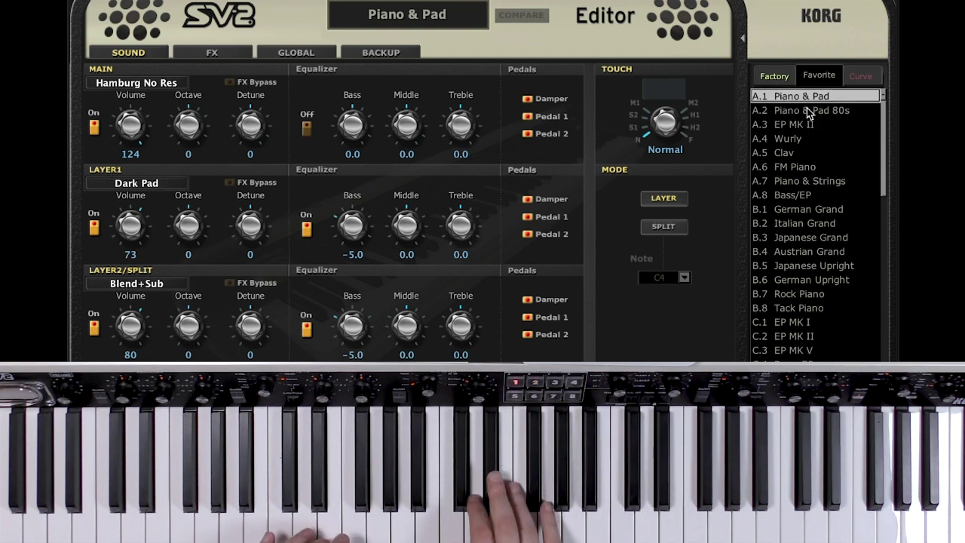
pyautogui.click(808, 111)
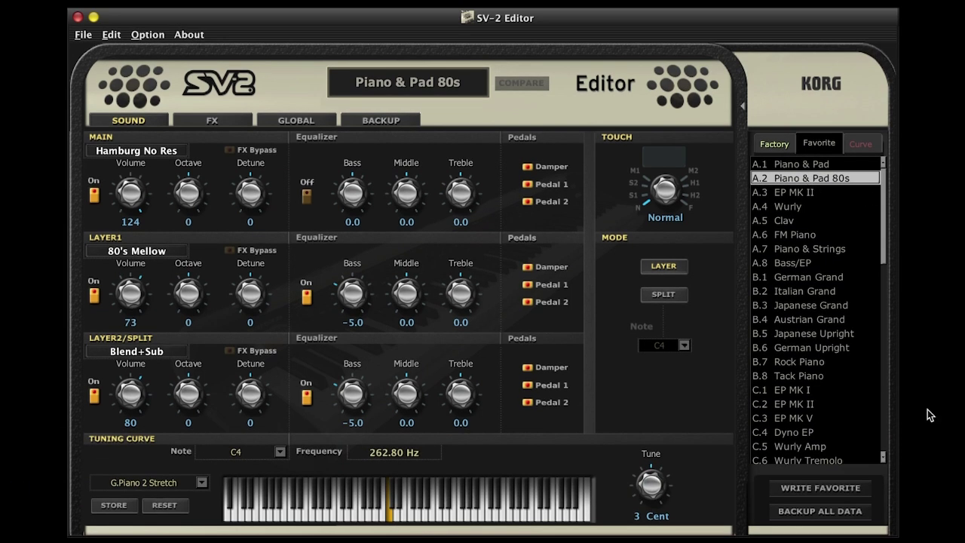
# Save a full data backup as 'Sv-2 Editor Video' (.sv2) in the SV-2 folder.
pyautogui.click(820, 511)
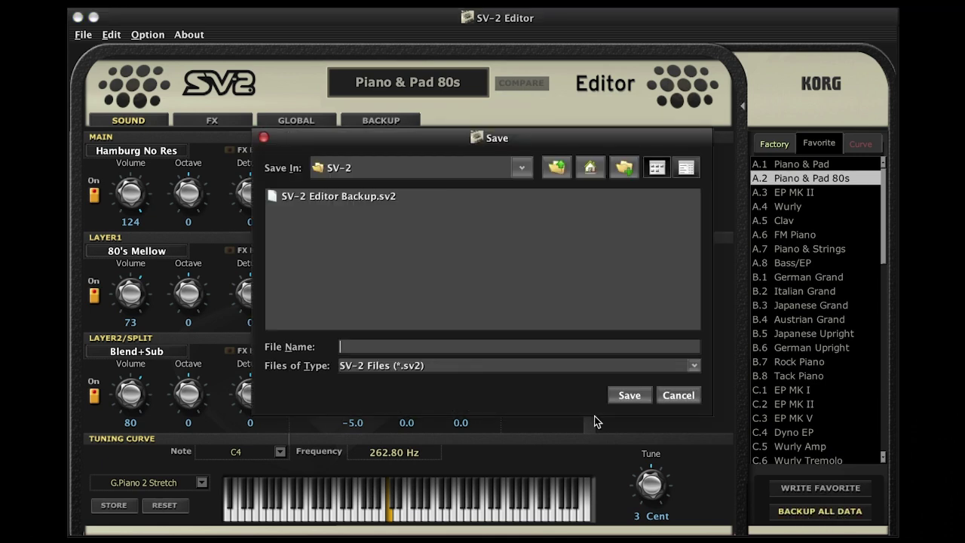
pyautogui.click(349, 348)
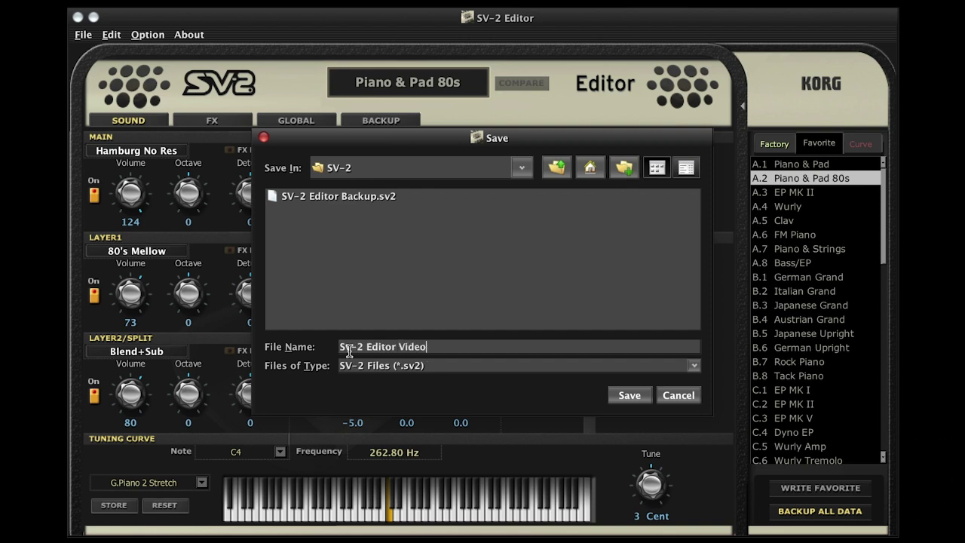
pyautogui.click(629, 395)
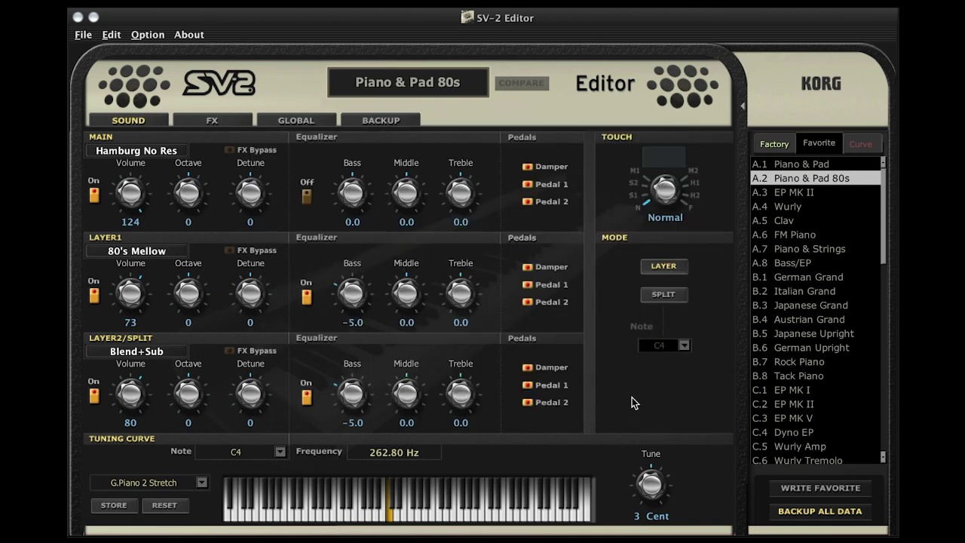
# On the Backup page, open SV-2 Editor Backup.sv2 and compare its favorites with the Video backup.
pyautogui.click(382, 120)
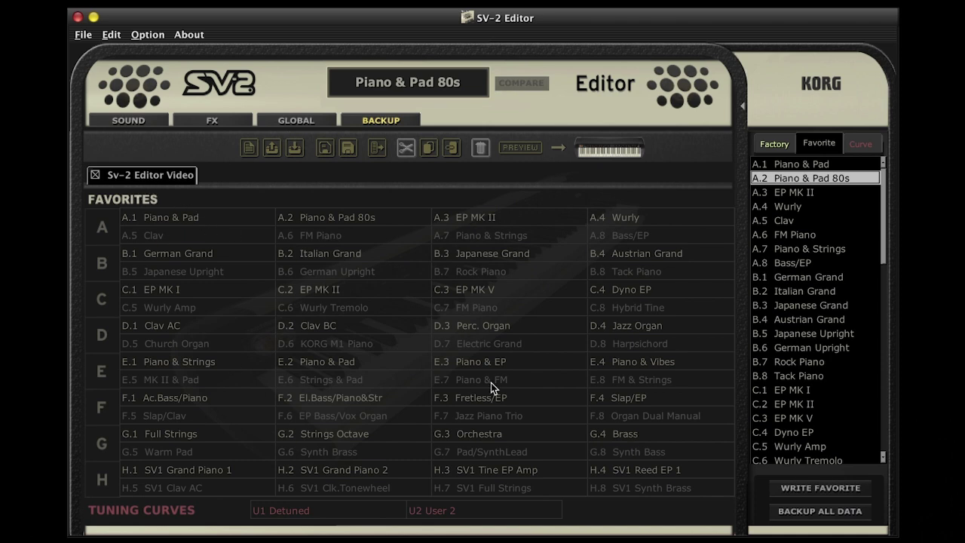
pyautogui.click(273, 148)
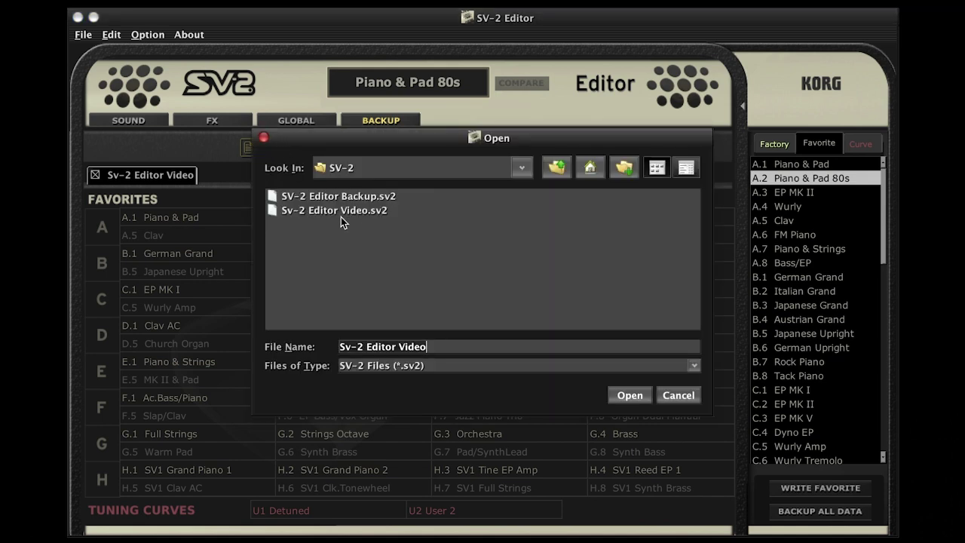
pyautogui.click(327, 199)
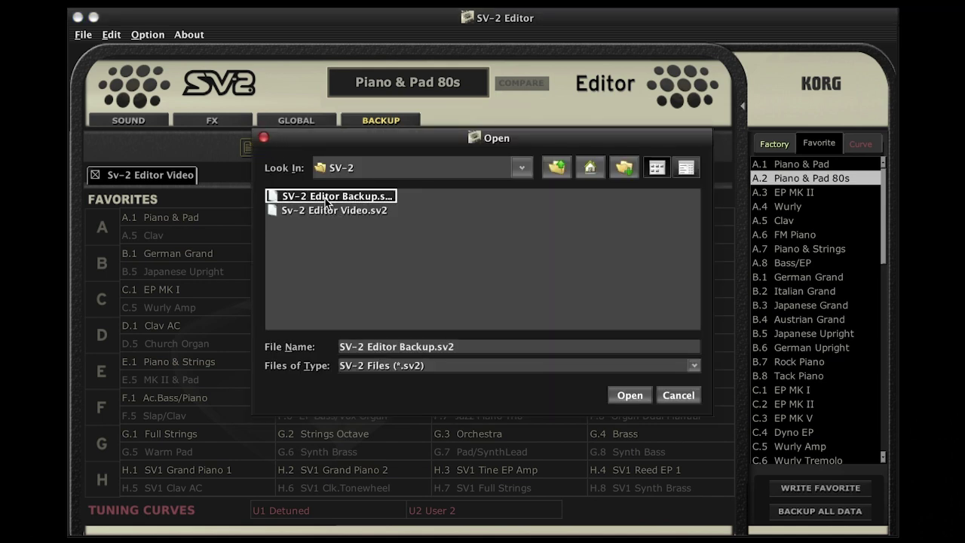
pyautogui.click(637, 397)
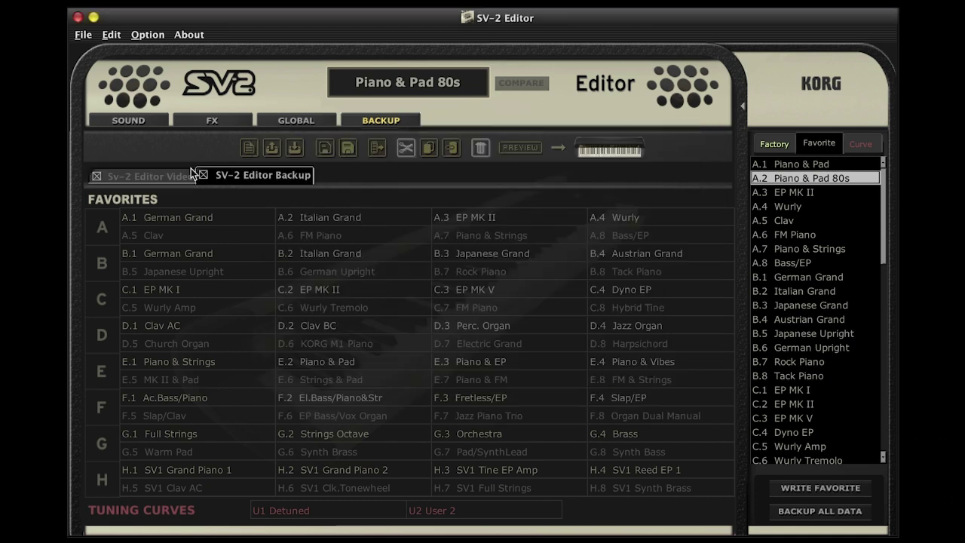
pyautogui.click(168, 175)
pyautogui.click(234, 178)
# Transfer SV-2 Editor Backup's favorites to the instrument, accepting the overwrite, then recheck both tabs.
pyautogui.click(378, 150)
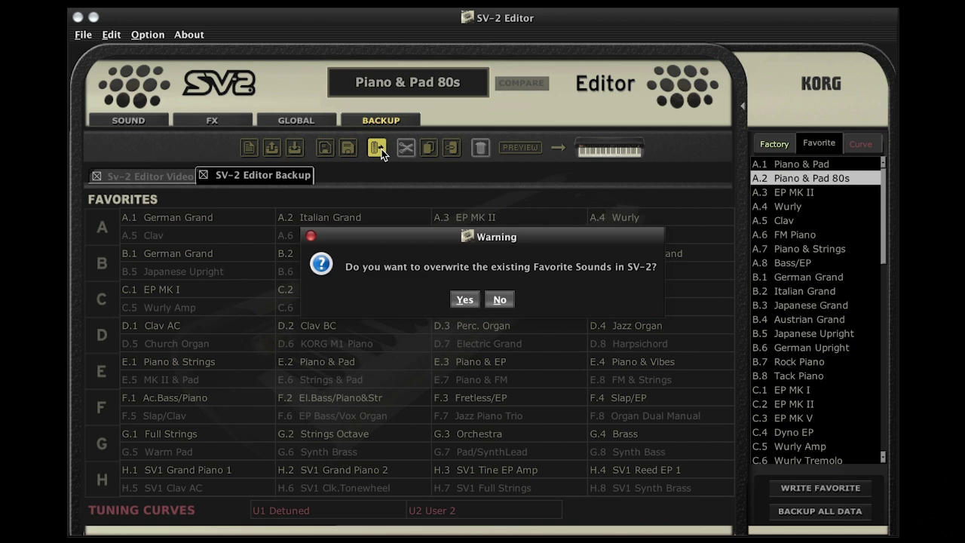
pyautogui.click(465, 300)
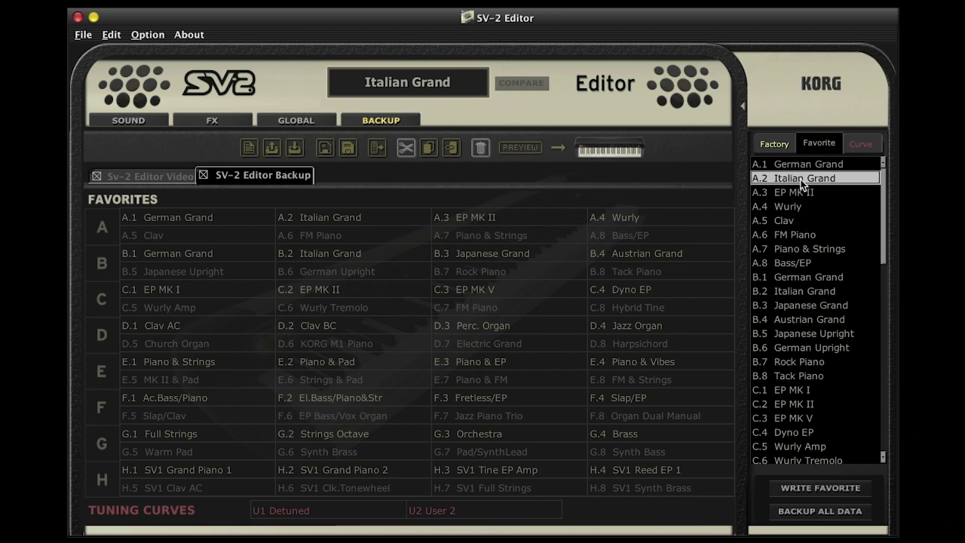
pyautogui.click(173, 180)
pyautogui.click(272, 178)
# Create New Backup 1 and paste Piano & Pad and Piano & Pad 80s into A.1–A.2.
pyautogui.click(248, 148)
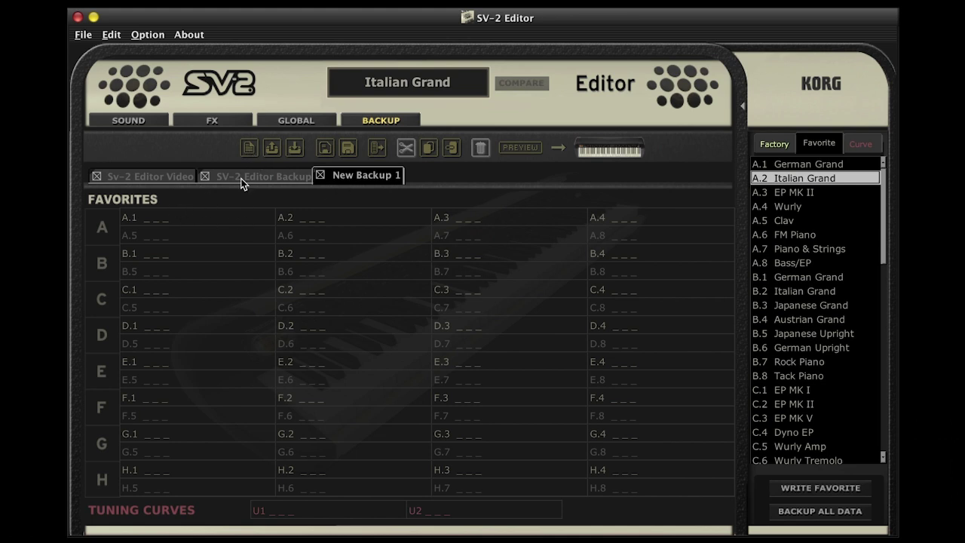
pyautogui.click(171, 177)
pyautogui.click(181, 217)
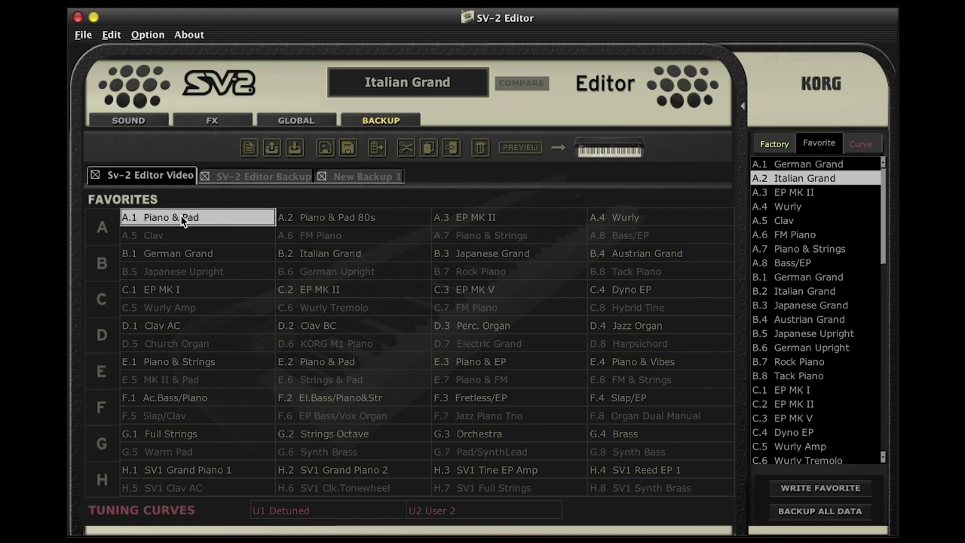
pyautogui.keyDown('shift'); pyautogui.click(338, 218); pyautogui.keyUp('shift')
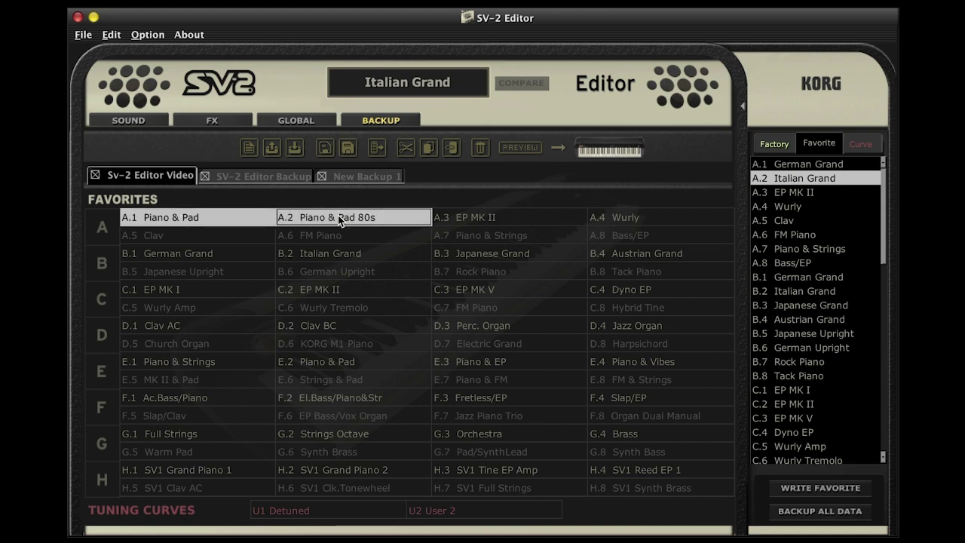
pyautogui.click(382, 183)
pyautogui.click(144, 217)
pyautogui.press('super+v')
# Copy the four EP sounds from row C.1–C.4 of SV-2 Editor Backup into B.1–B.4.
pyautogui.click(230, 179)
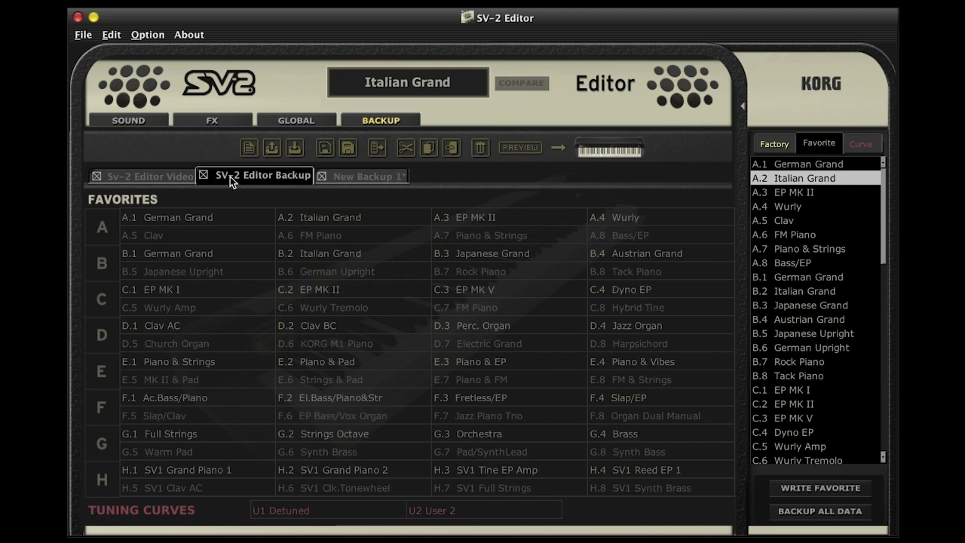
pyautogui.click(138, 291)
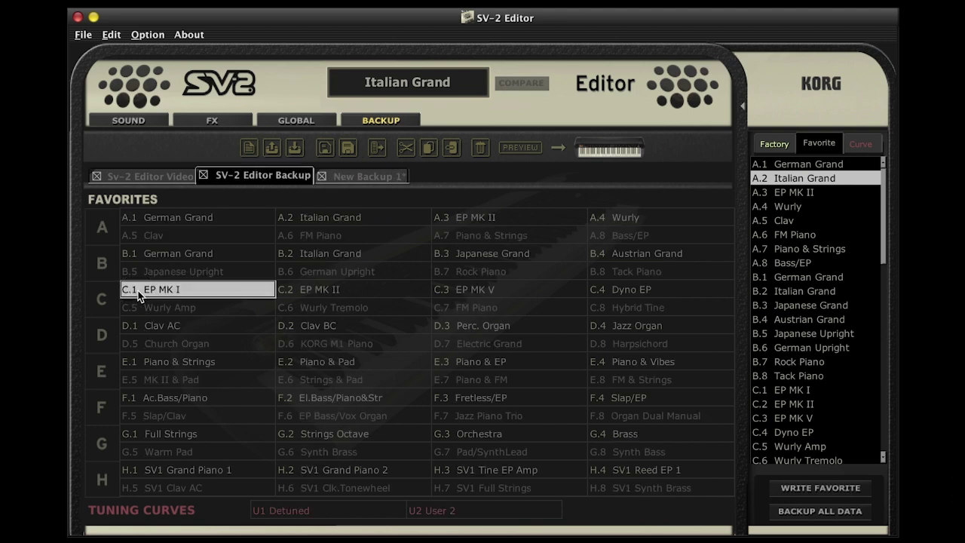
pyautogui.keyDown('shift'); pyautogui.click(638, 295); pyautogui.keyUp('shift')
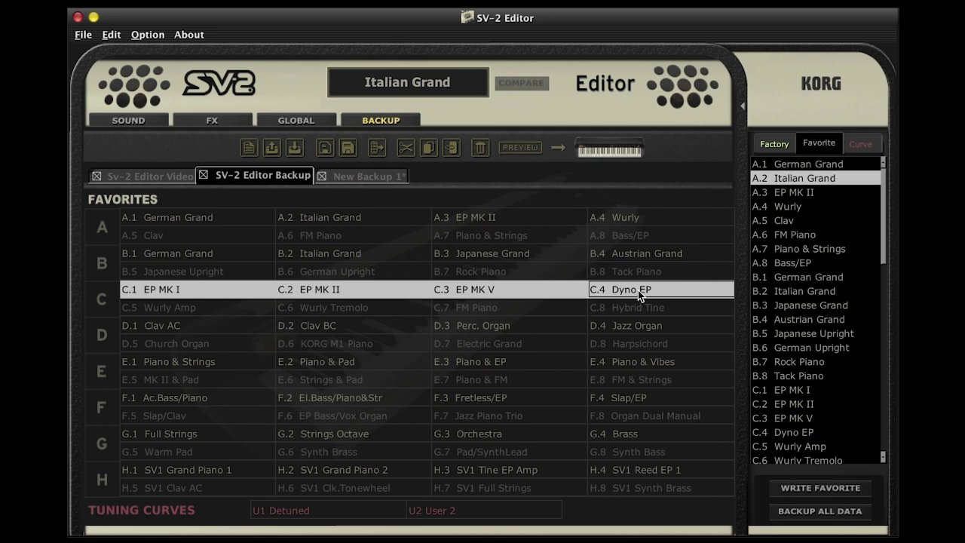
pyautogui.click(354, 175)
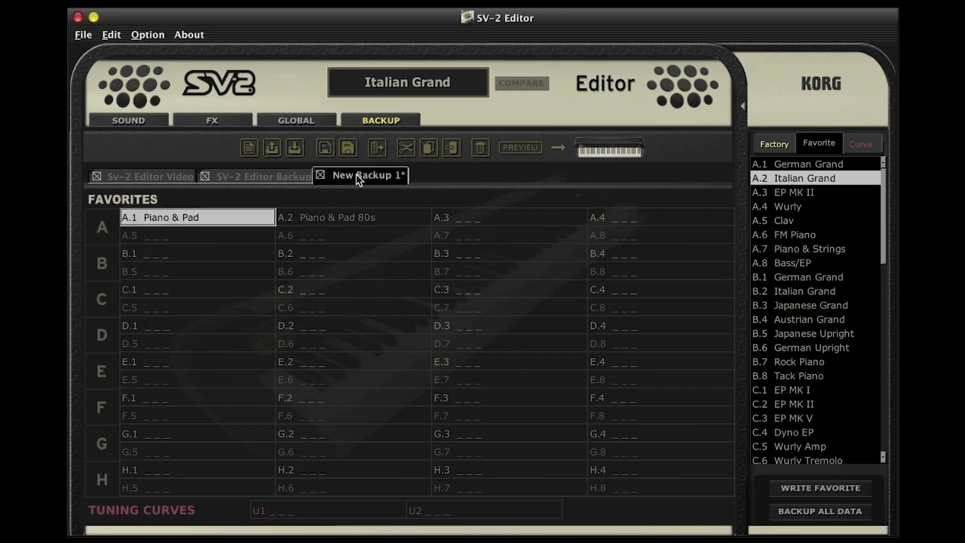
pyautogui.press('super+v')
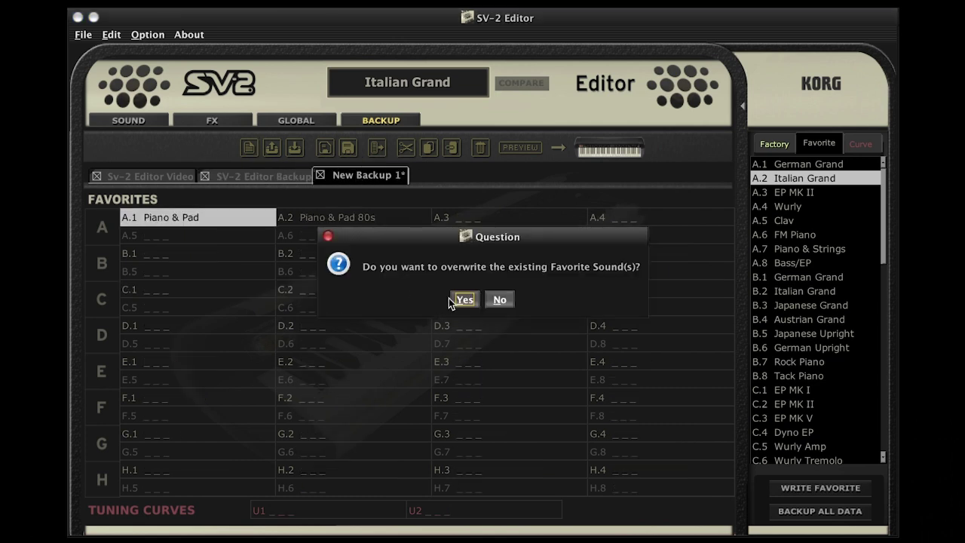
pyautogui.click(499, 300)
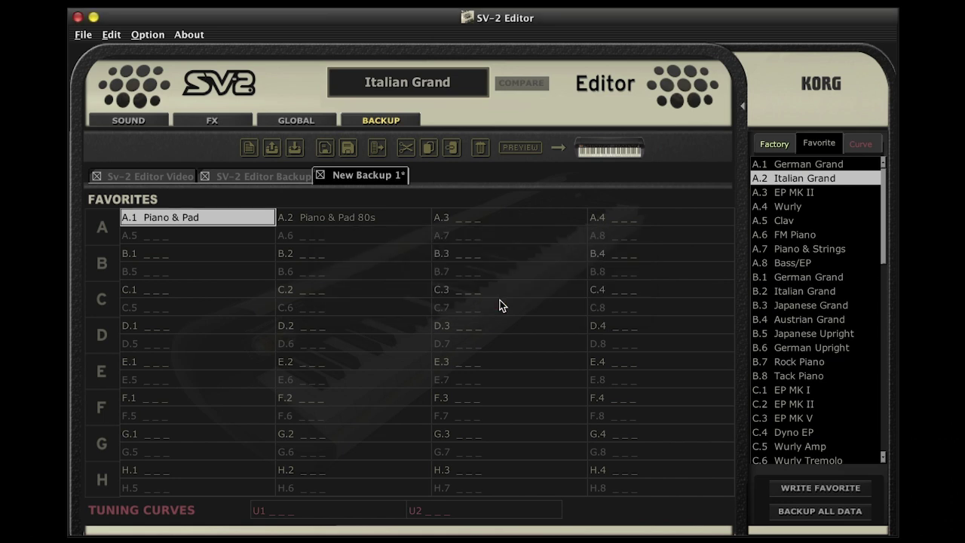
pyautogui.click(137, 257)
pyautogui.press('super+v')
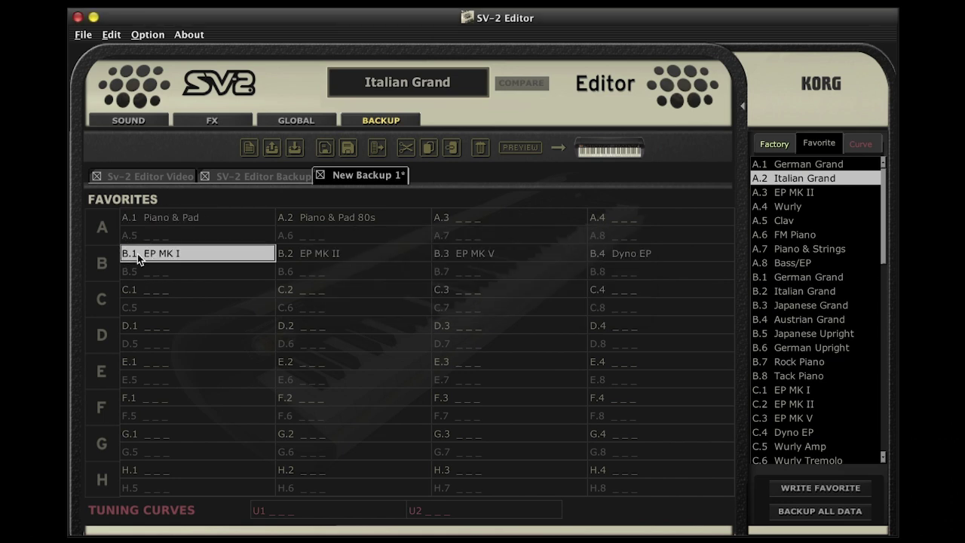
# Cancel saving New Backup 1 and open the Global settings page (Master Tune 440.0 Hz, CH-01).
pyautogui.click(325, 148)
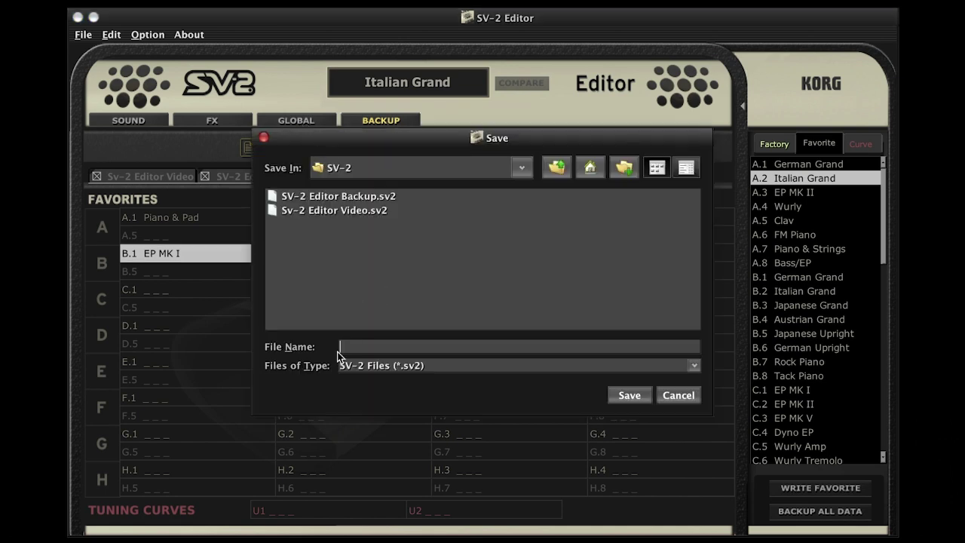
pyautogui.click(688, 398)
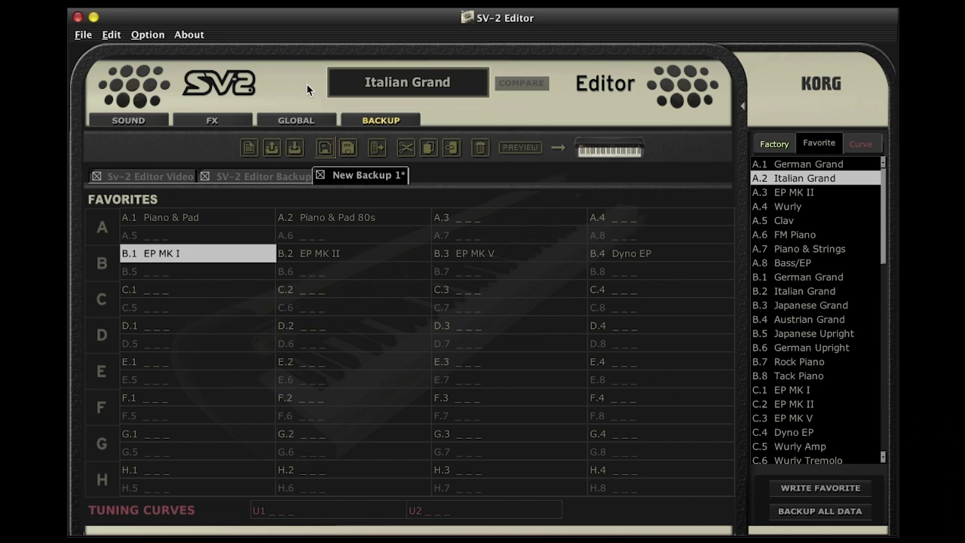
pyautogui.click(293, 120)
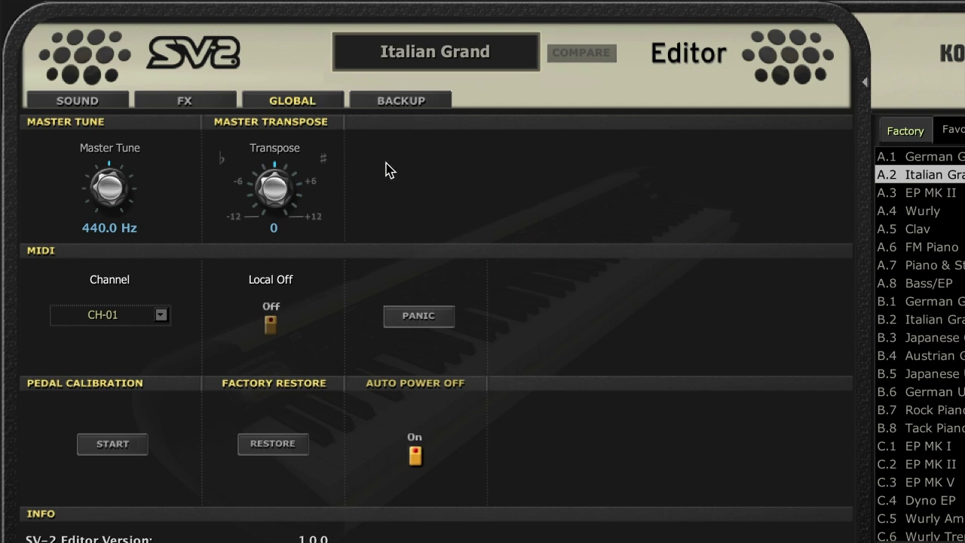
# Run a Factory Restore on the SV-2, confirming with Yes.
pyautogui.click(274, 446)
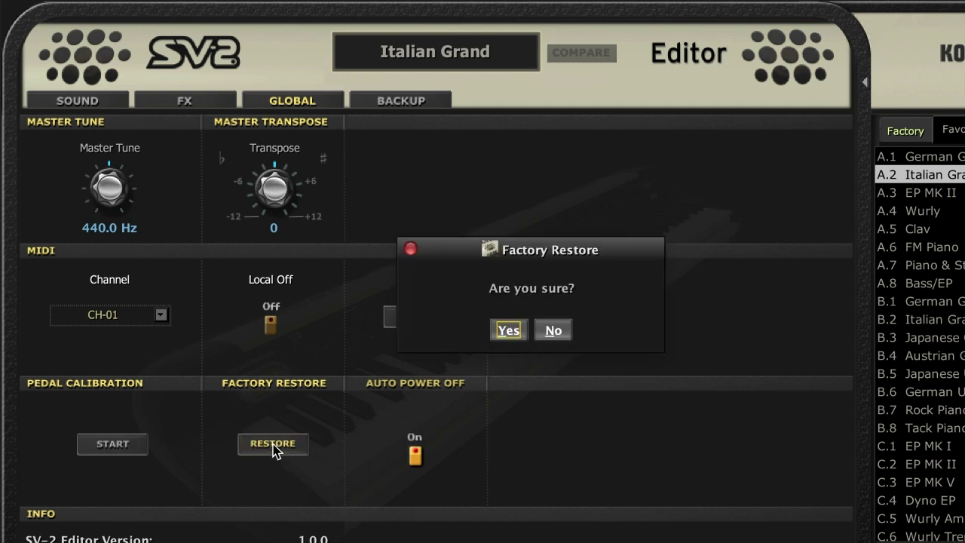
pyautogui.click(509, 332)
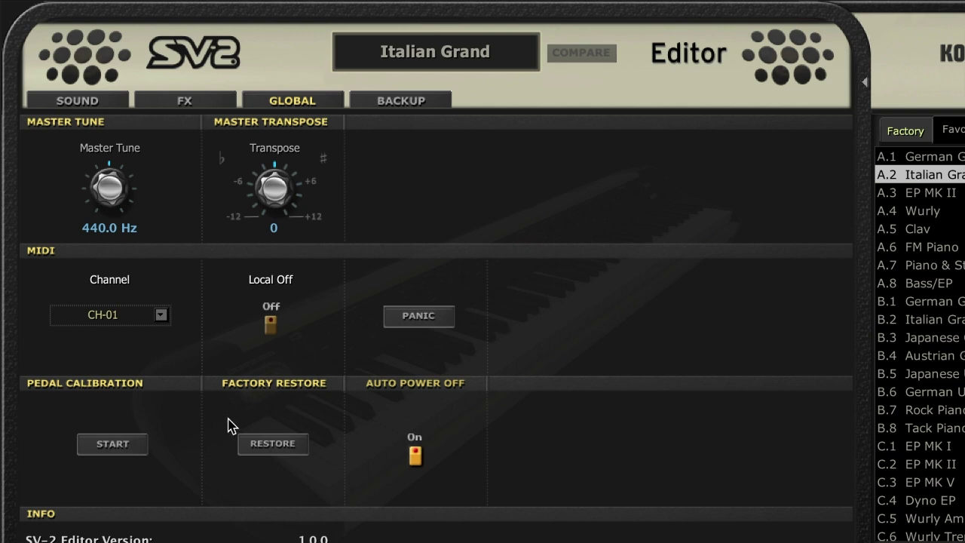
# Start Pedal Calibration and confirm Yes to enter Pedal Calibration Mode.
pyautogui.click(113, 447)
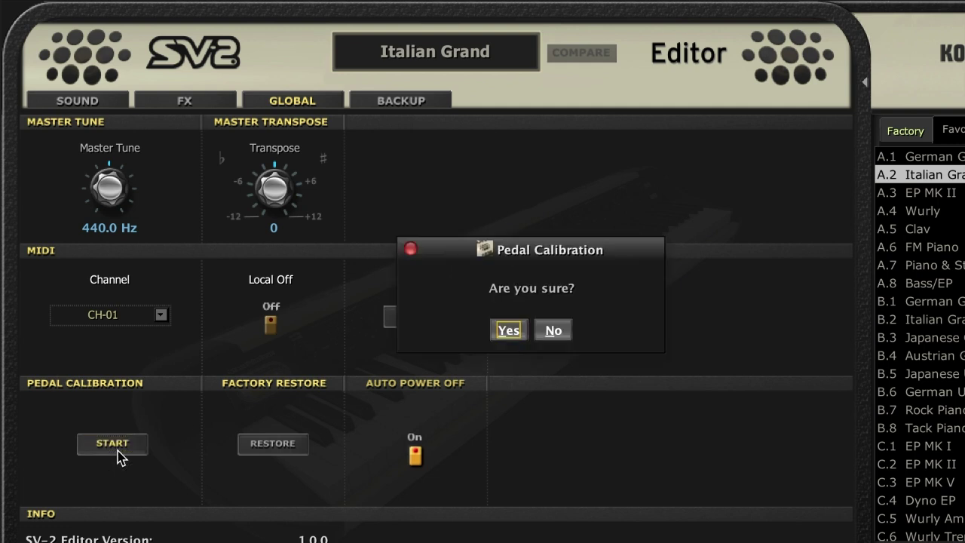
pyautogui.click(509, 332)
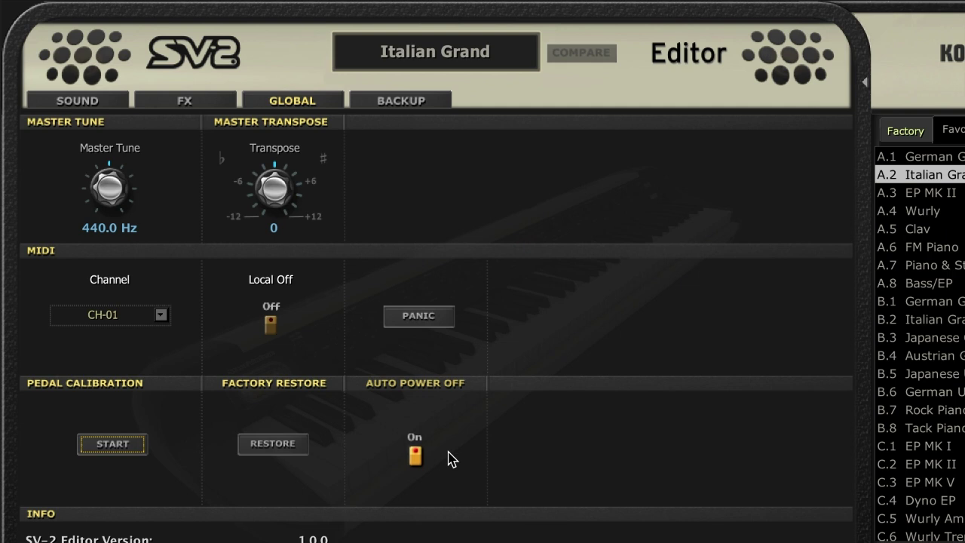
pyautogui.click(417, 457)
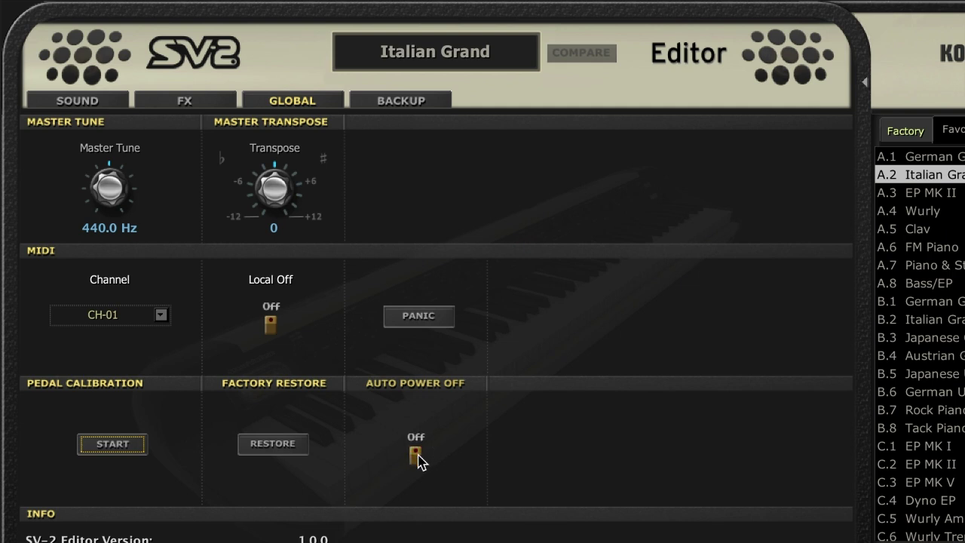
pyautogui.click(417, 457)
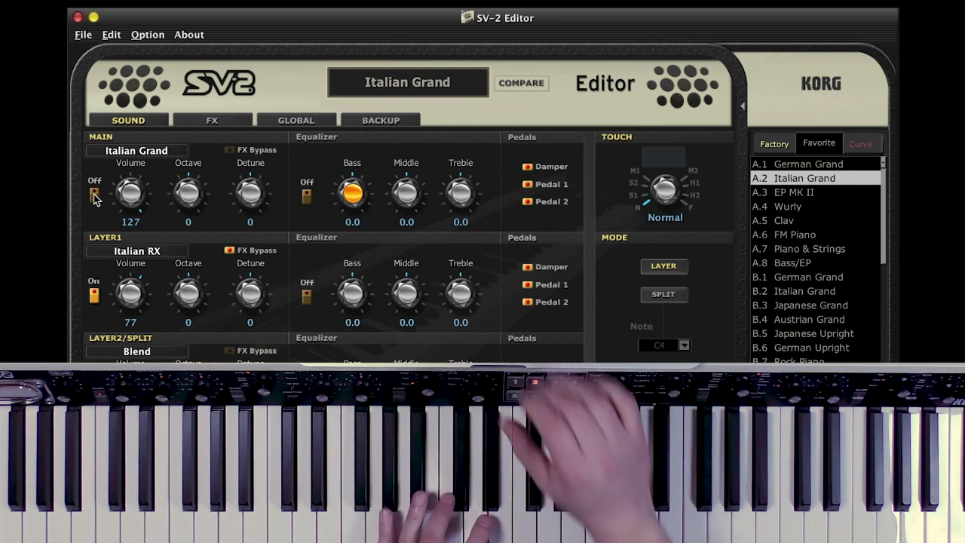
# Switch the Main Italian Grand layer from Off to On, with Main Volume at 112.
pyautogui.click(95, 196)
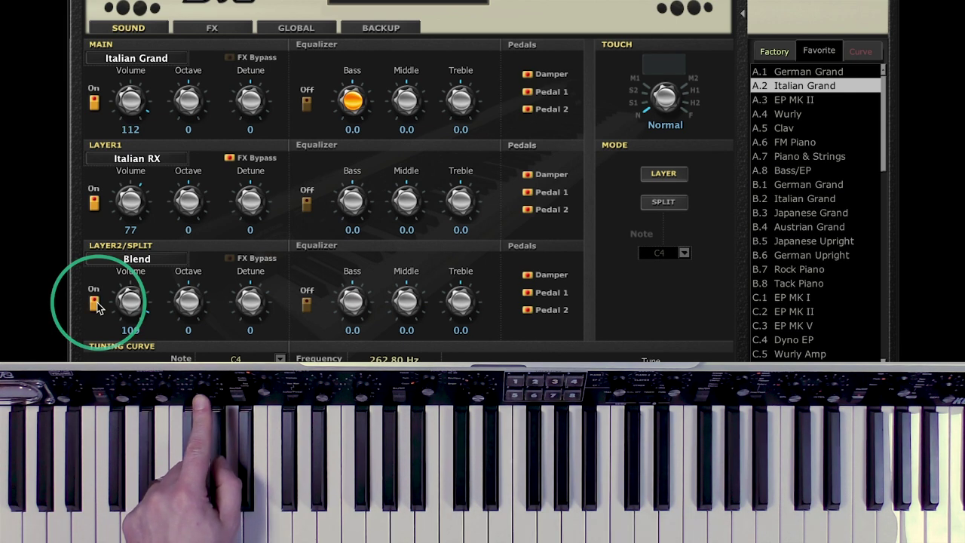
# Open the Layer2/Split program list and browse the categories, including Clavier's sub-categories.
pyautogui.click(145, 261)
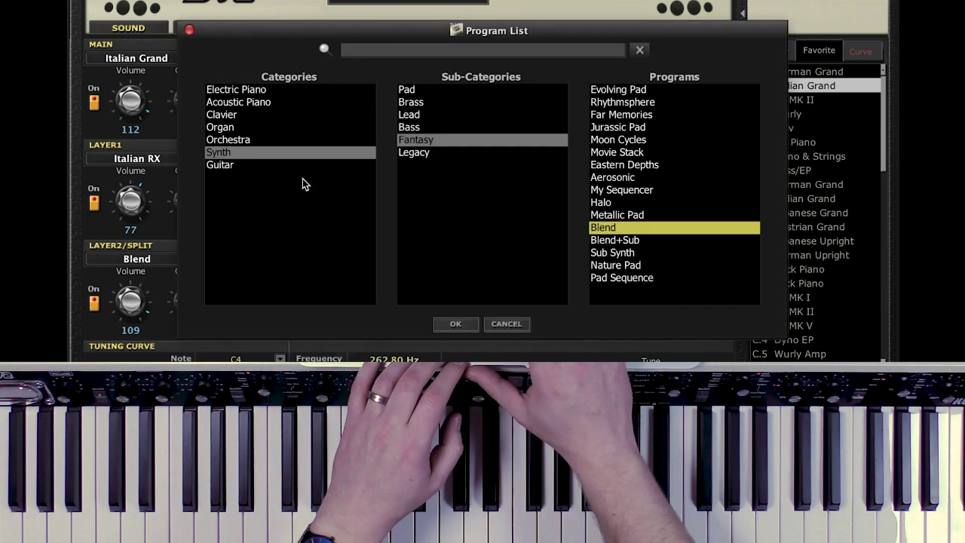
pyautogui.click(242, 141)
pyautogui.click(232, 128)
pyautogui.click(232, 116)
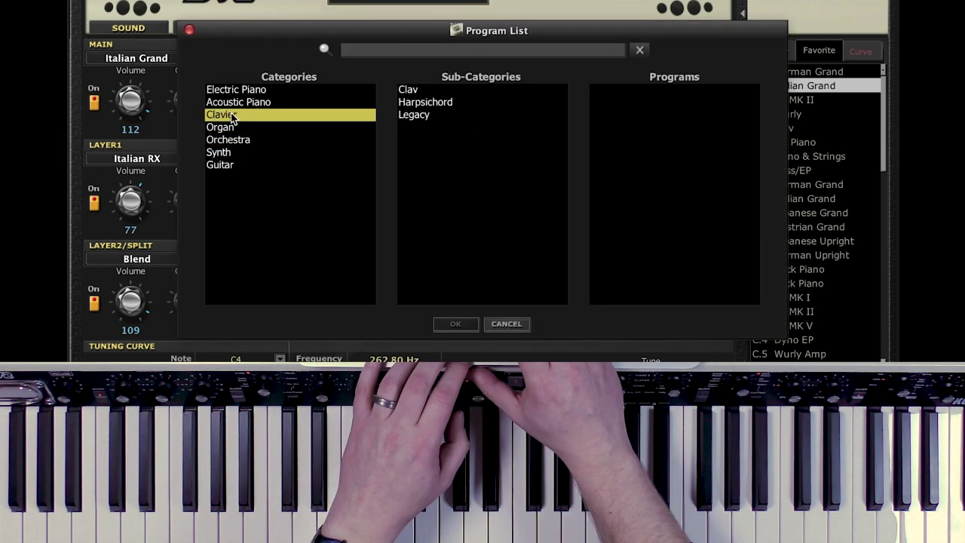
# Search 'strings' and set Layer2/Split to Soft Strings after briefly trying Strings 1.
pyautogui.click(363, 55)
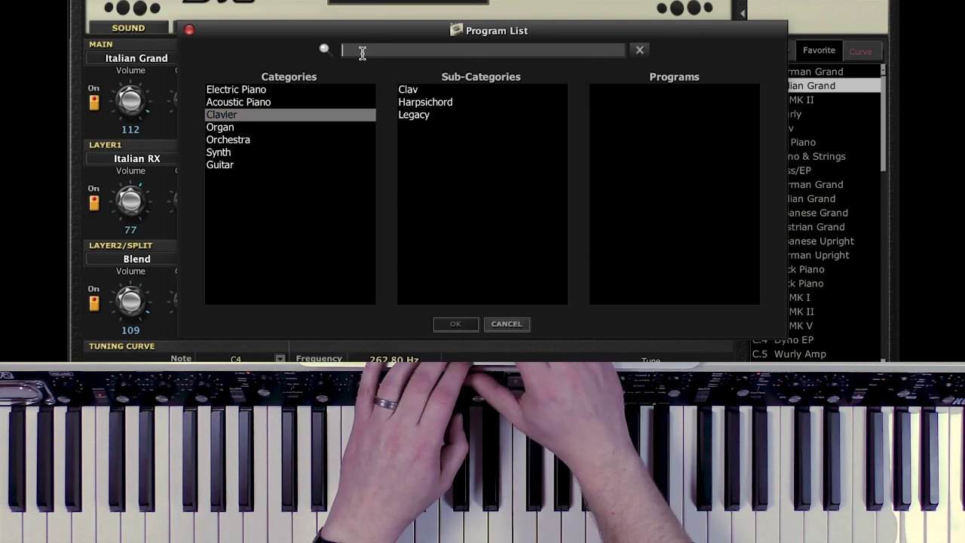
pyautogui.write('st')
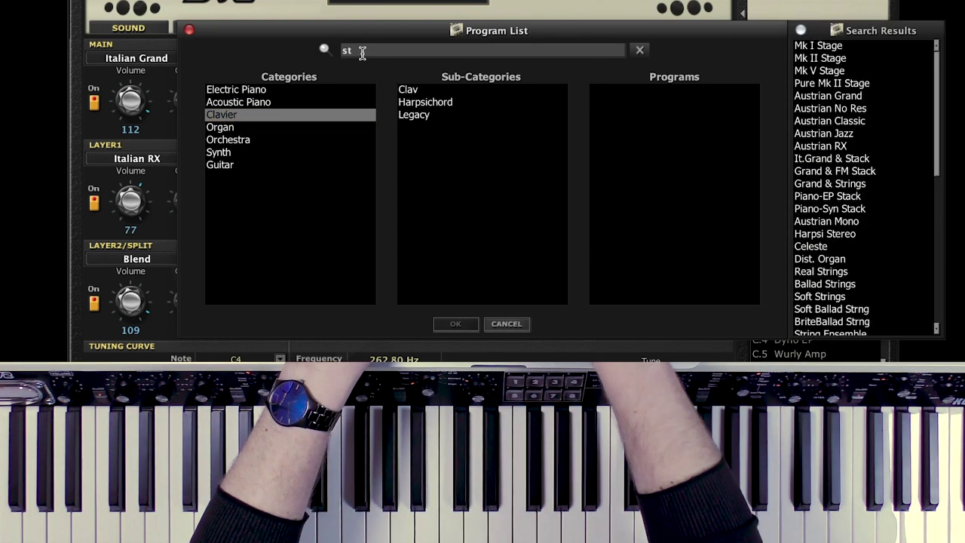
pyautogui.click(362, 52)
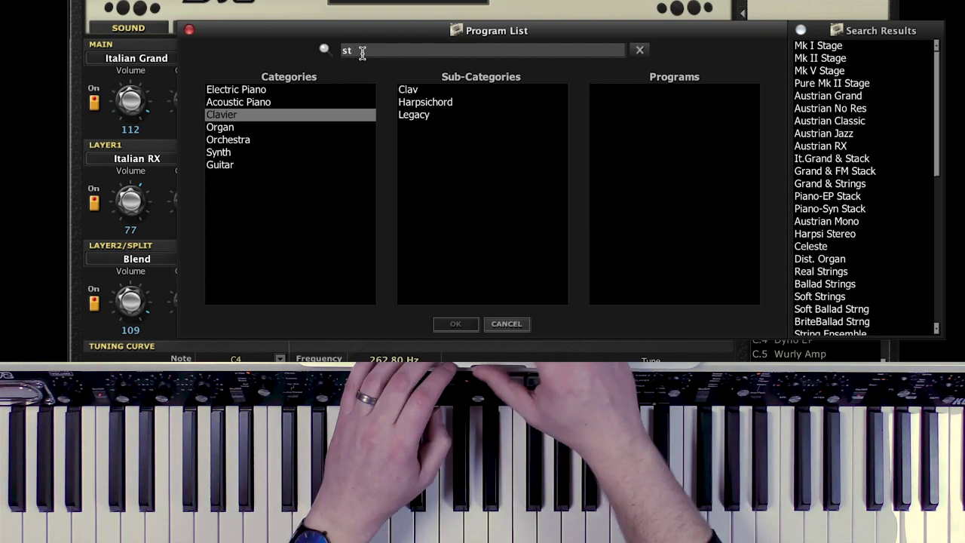
pyautogui.write('rings')
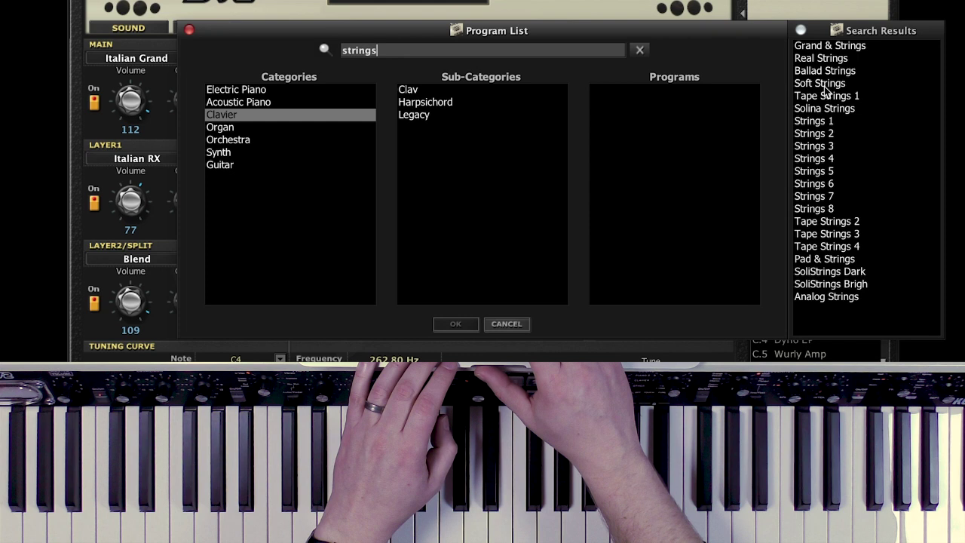
pyautogui.click(821, 83)
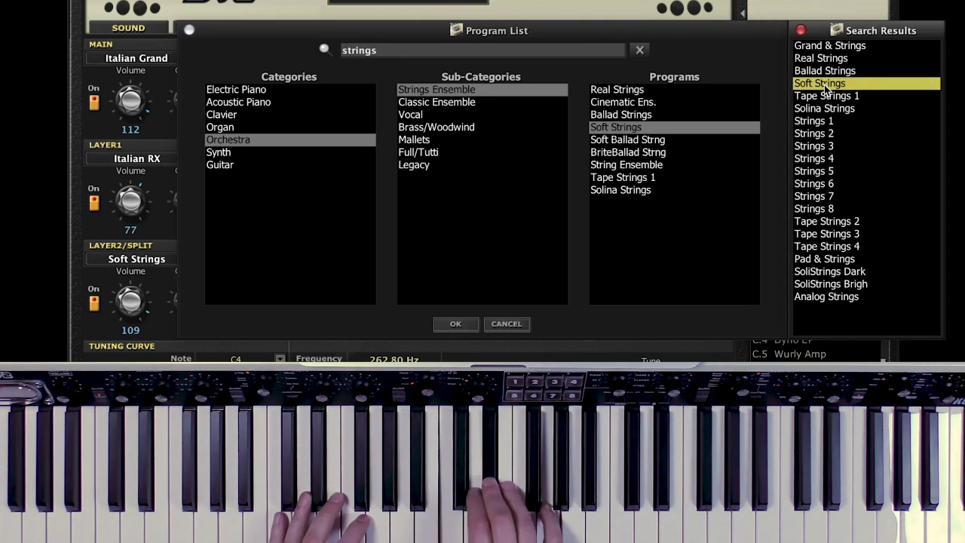
pyautogui.click(829, 122)
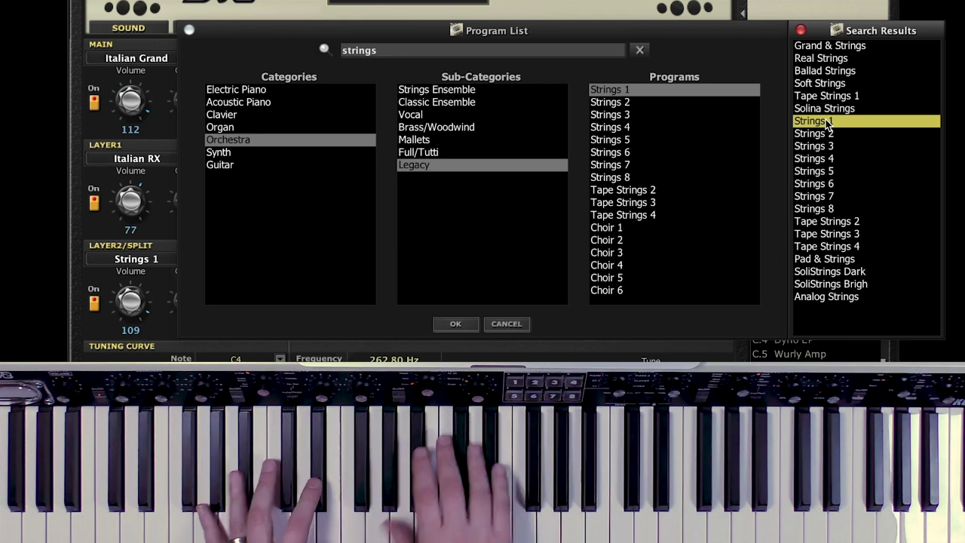
pyautogui.click(835, 85)
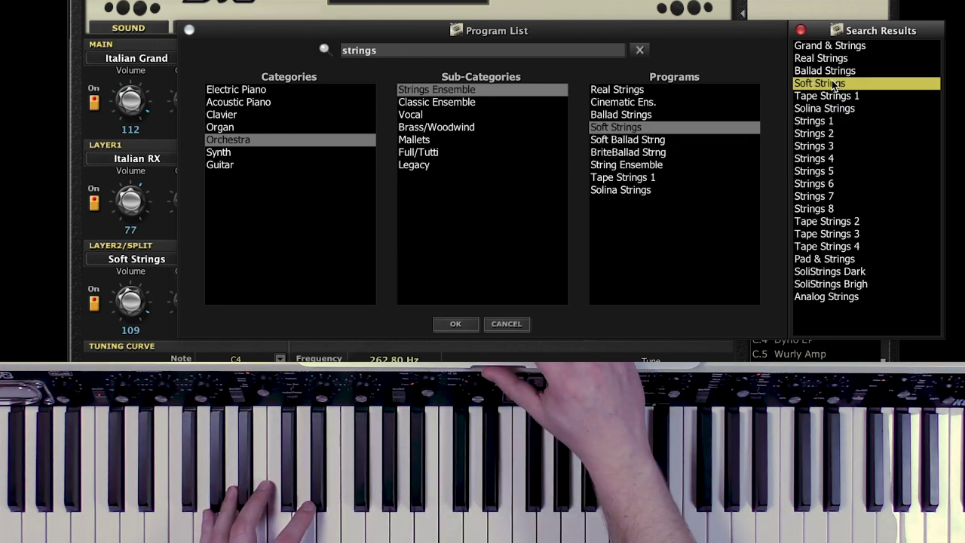
pyautogui.click(455, 325)
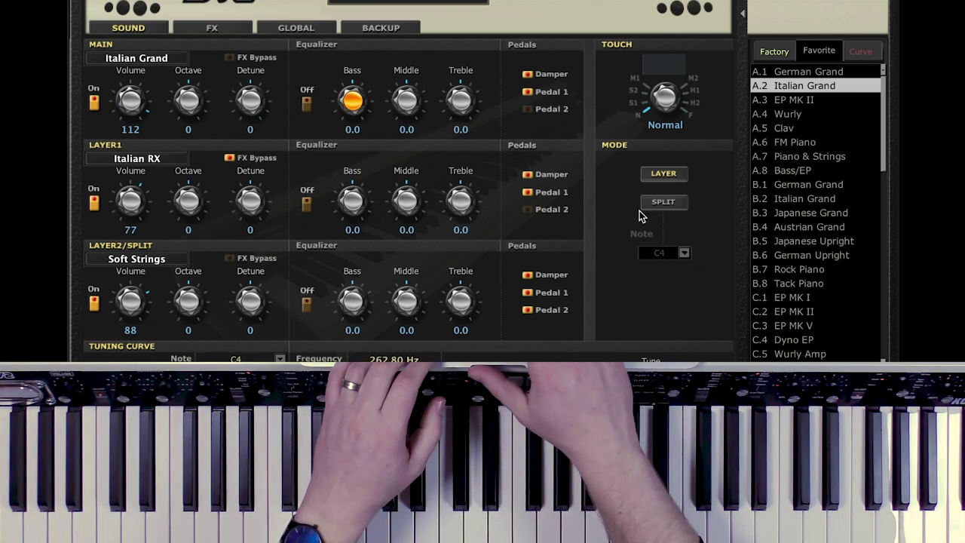
# Find C.1 EP MK I in the Favorite list and load it.
pyautogui.scroll(-2, 799, 213)
pyautogui.scroll(-3, 799, 213)
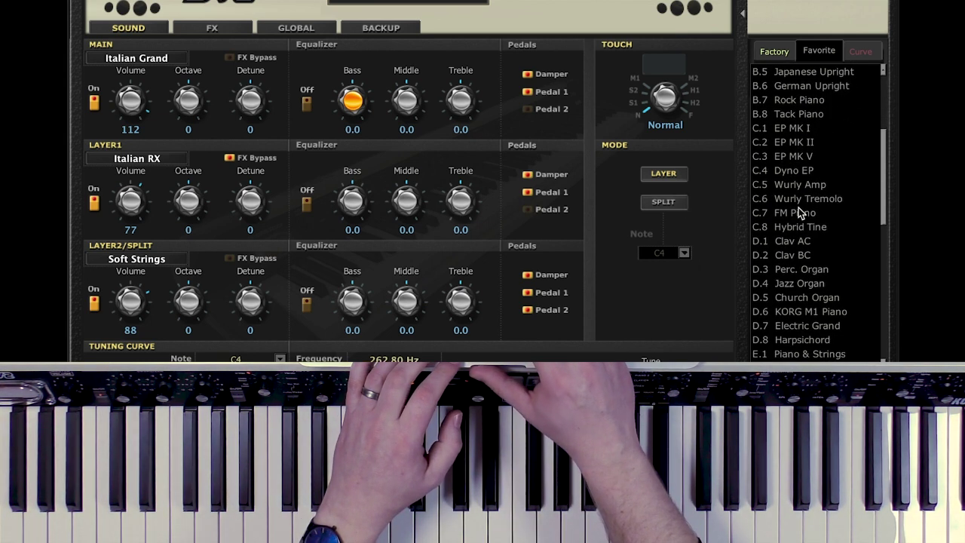
pyautogui.scroll(-1, 799, 213)
pyautogui.scroll(-3, 800, 213)
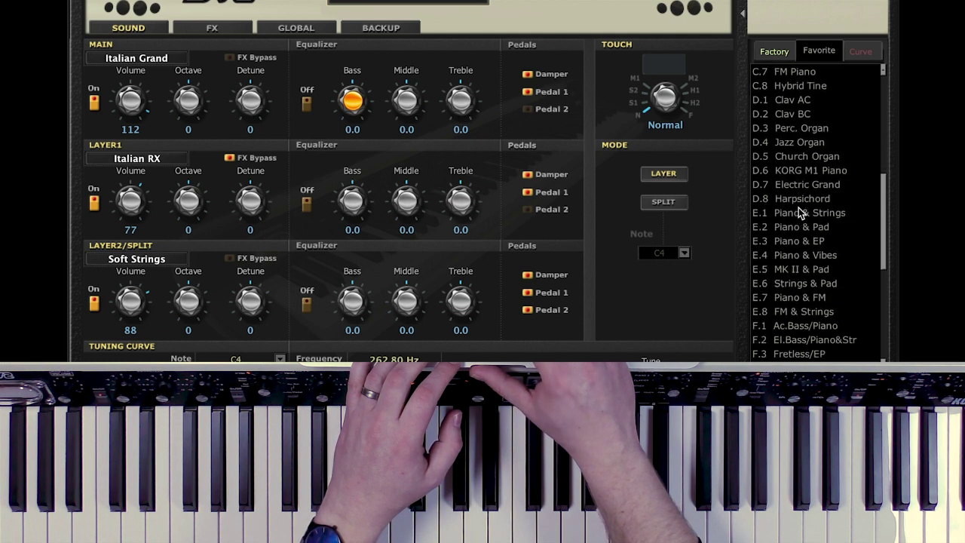
pyautogui.scroll(3, 801, 213)
pyautogui.scroll(1, 800, 213)
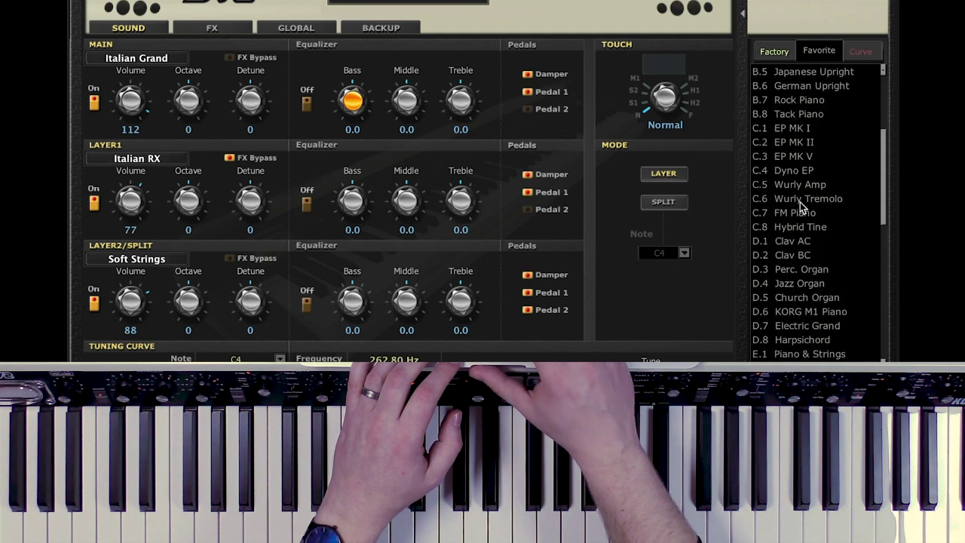
pyautogui.click(799, 128)
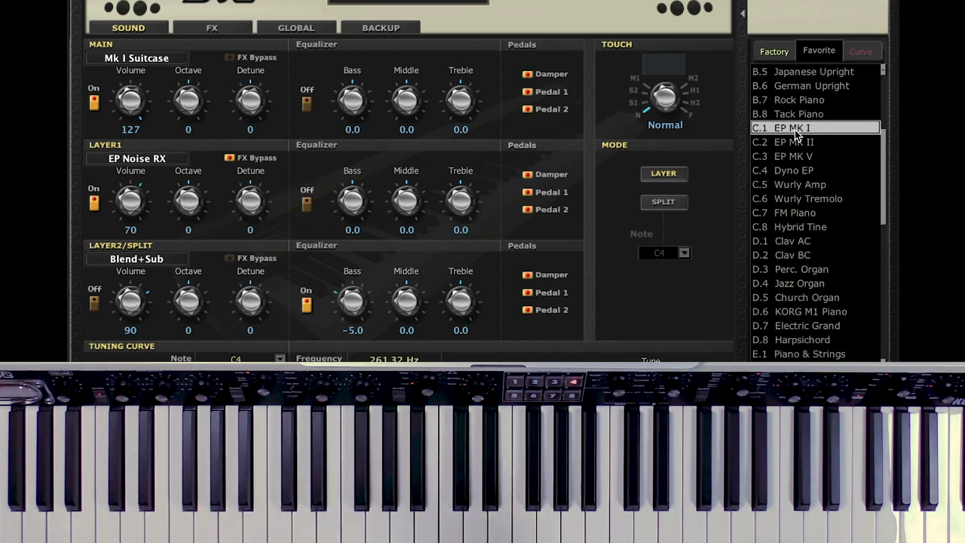
# Put EP MK I into Split mode, keeping the split note at C4.
pyautogui.click(663, 204)
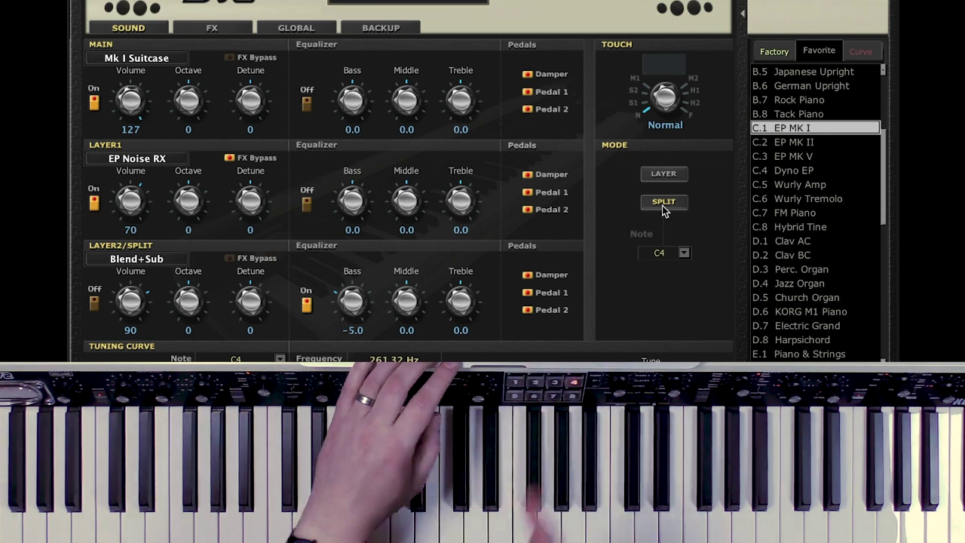
pyautogui.click(684, 254)
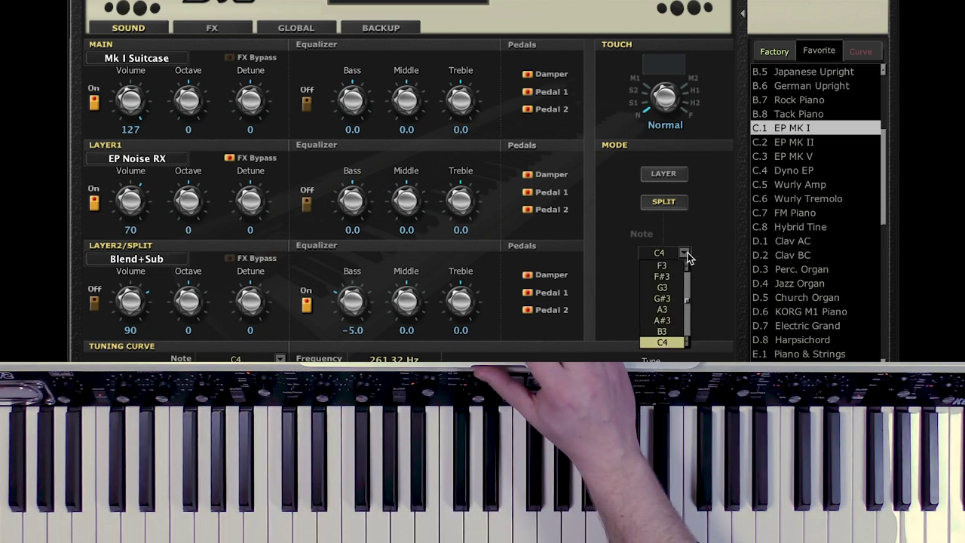
pyautogui.click(707, 261)
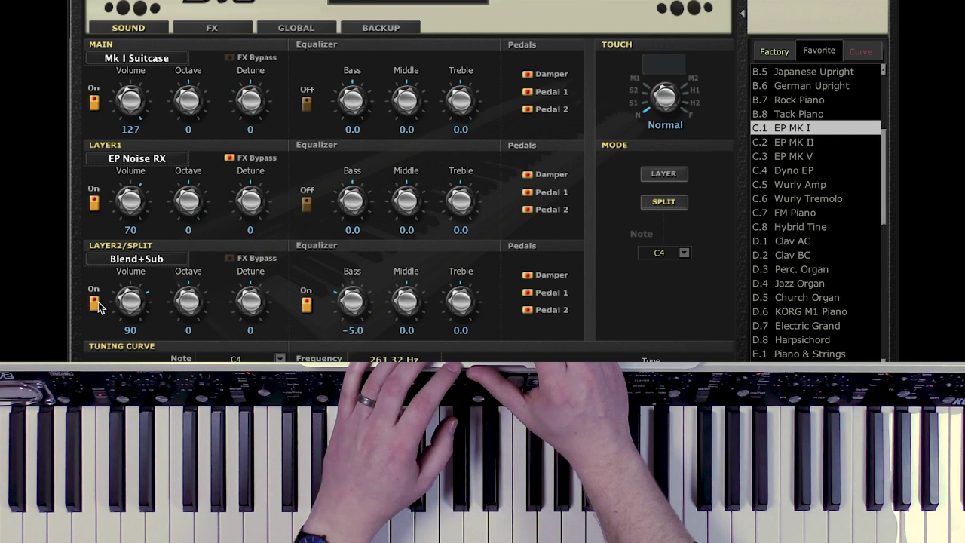
# Replace the split layer's sound with Robert Bass from the Bass synth programs.
pyautogui.click(138, 260)
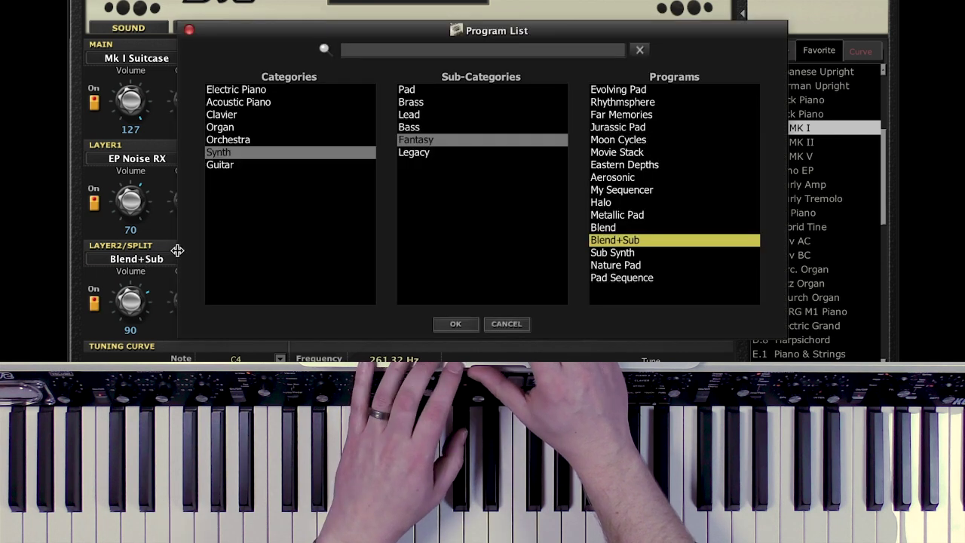
pyautogui.click(411, 127)
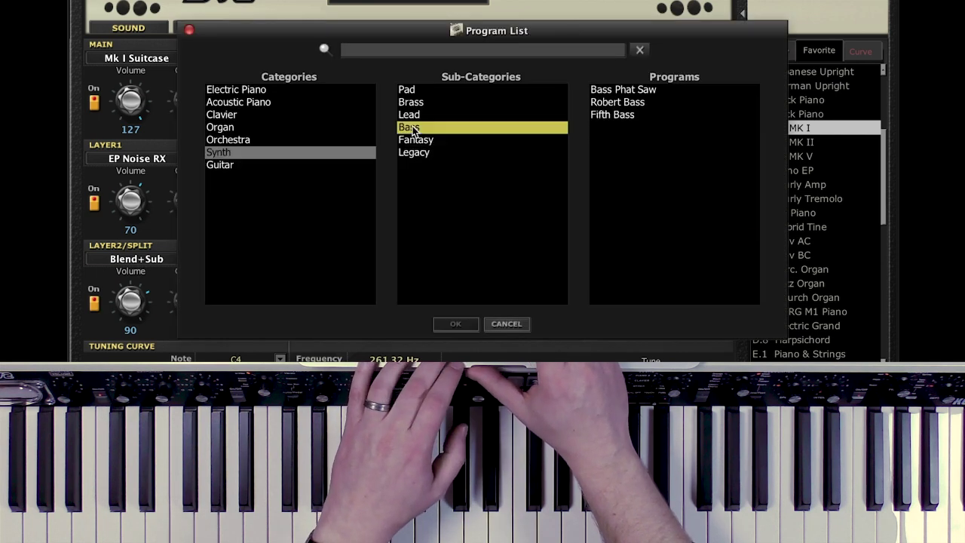
pyautogui.click(621, 104)
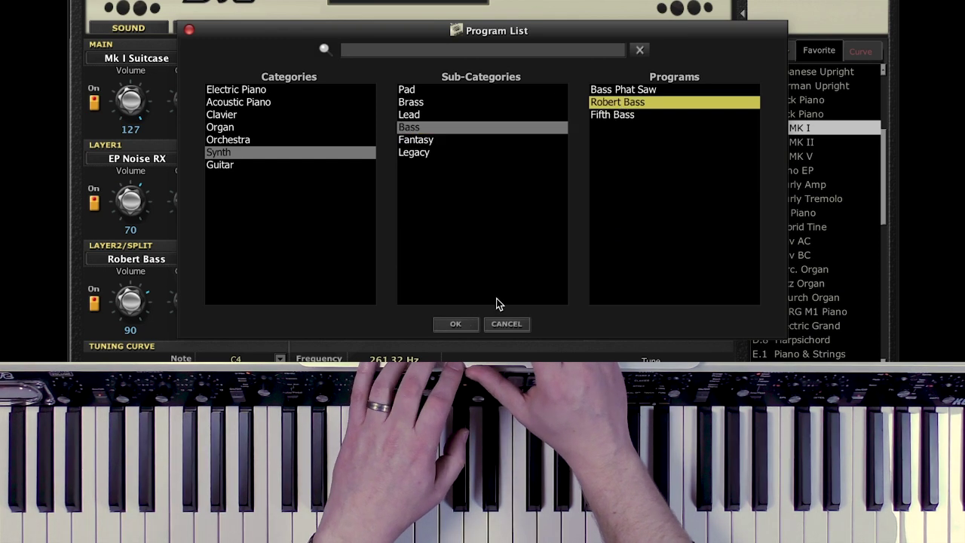
pyautogui.click(456, 324)
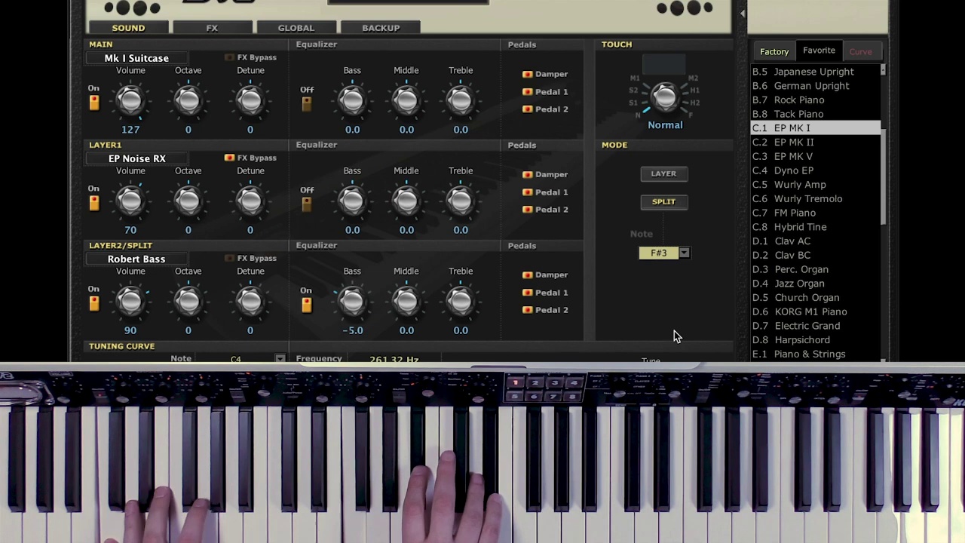
# Disable the damper pedal for the Robert Bass layer and scroll toward D.4 Jazz Organ.
pyautogui.click(531, 275)
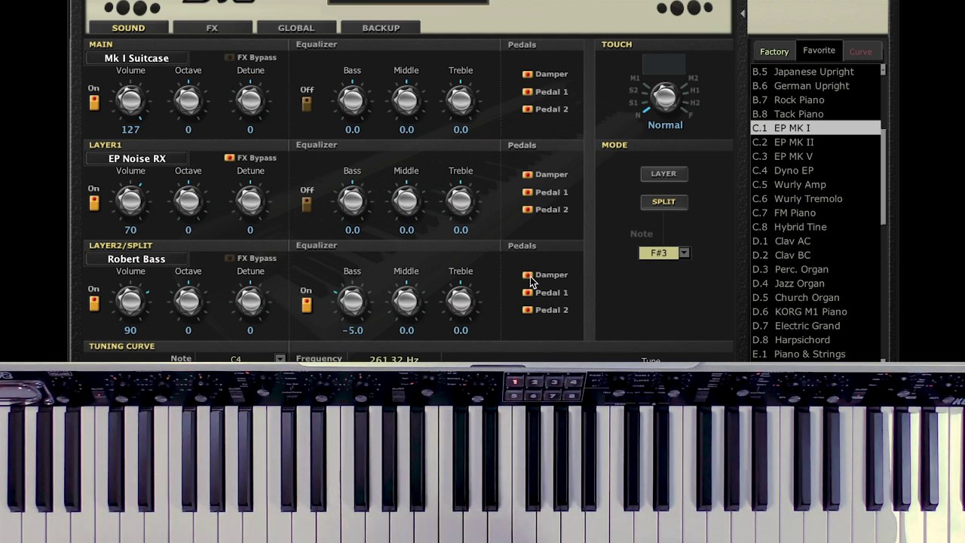
pyautogui.scroll(-1, 805, 281)
pyautogui.scroll(-6, 805, 280)
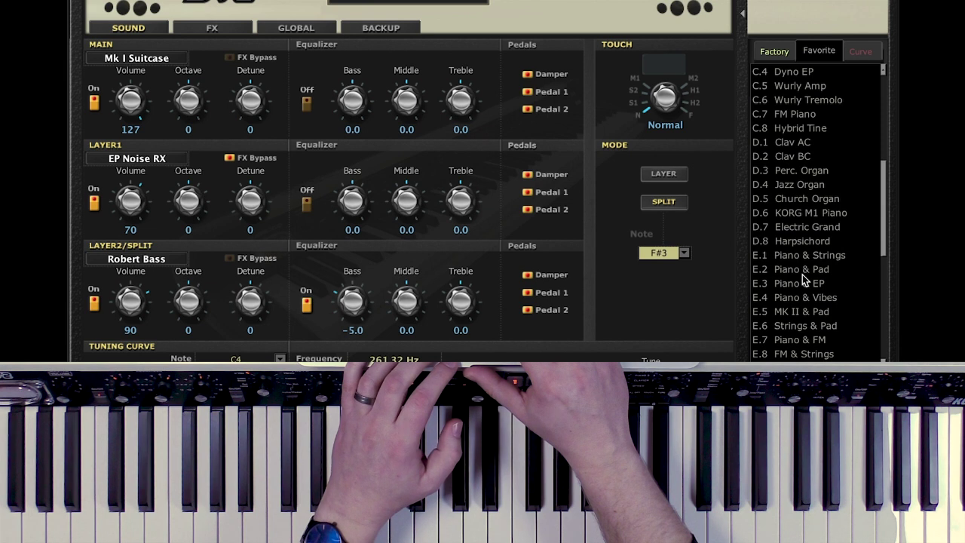
# Scroll further down the Favorite list and load G.7 Pad/SynthLead.
pyautogui.scroll(-11, 805, 280)
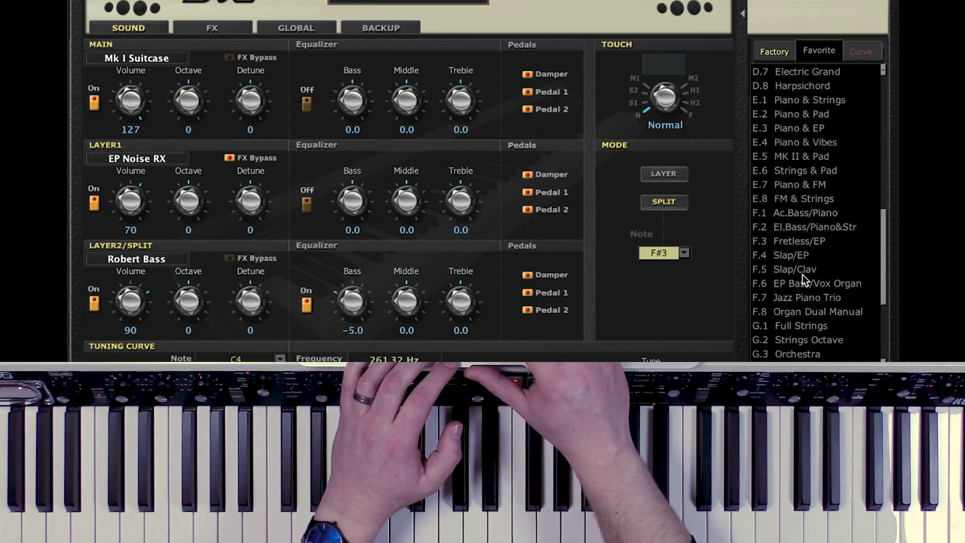
pyautogui.scroll(-9, 804, 281)
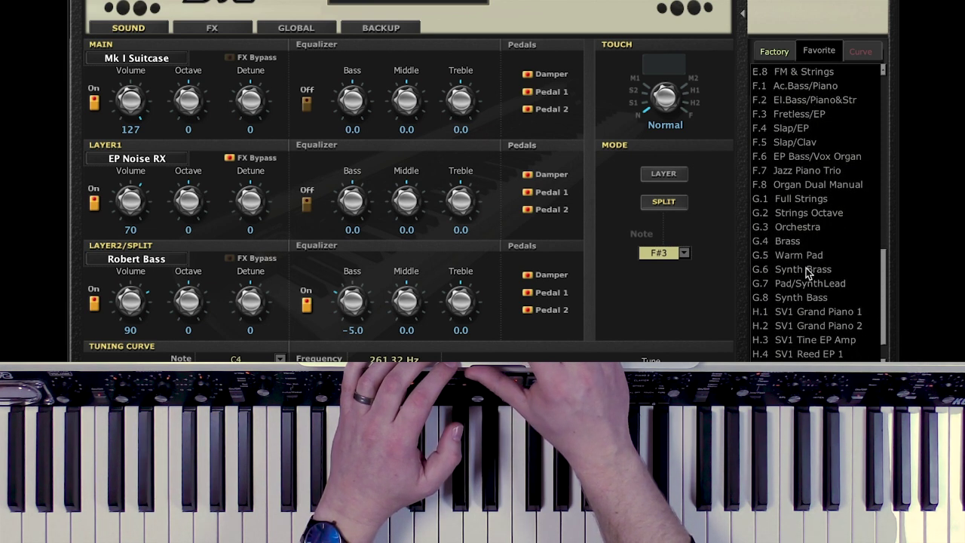
pyautogui.click(790, 284)
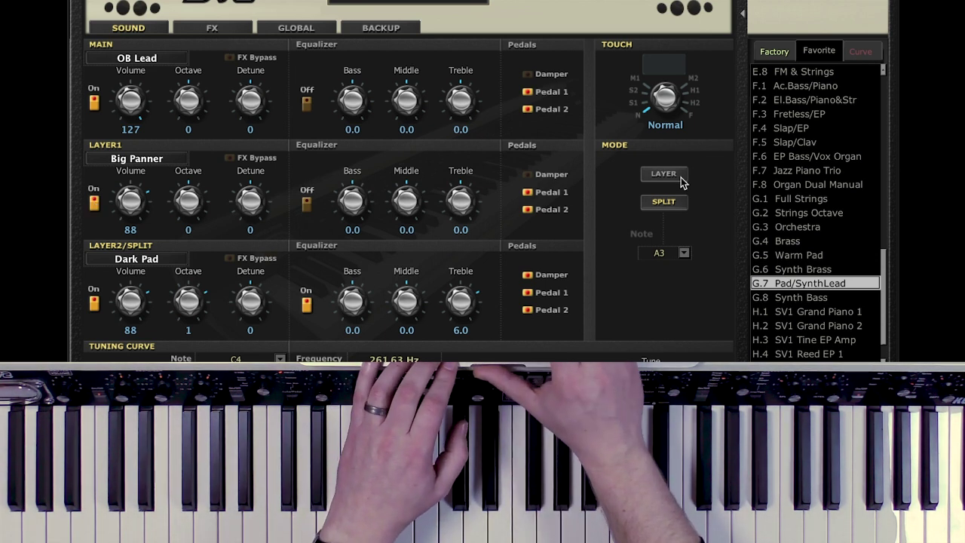
# Scroll back up and load the C.1 EP MK I favorite.
pyautogui.scroll(3, 870, 194)
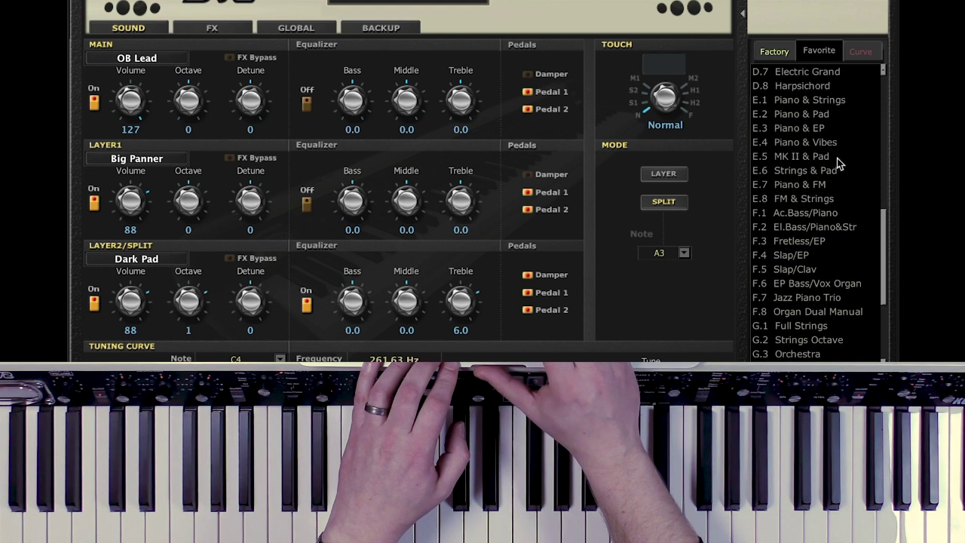
pyautogui.scroll(2, 800, 162)
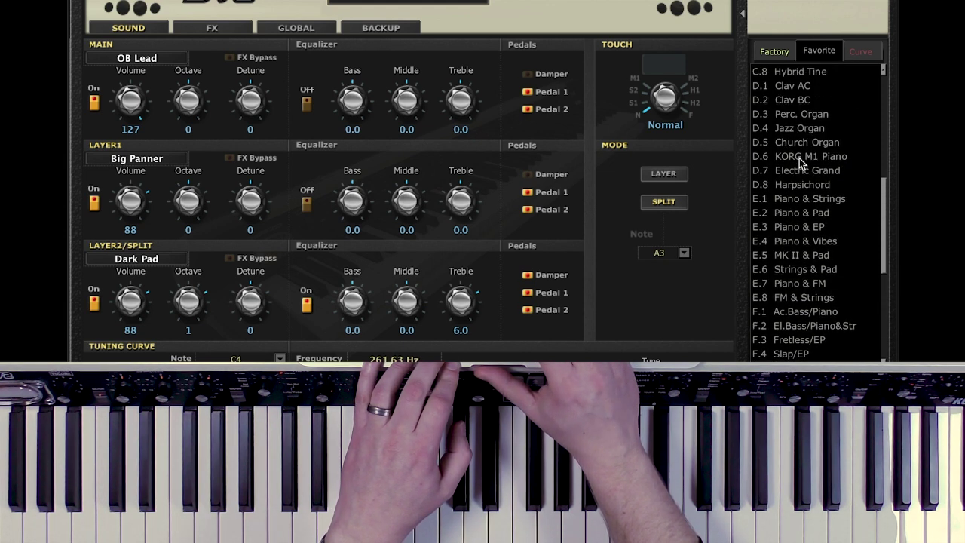
pyautogui.scroll(3, 801, 204)
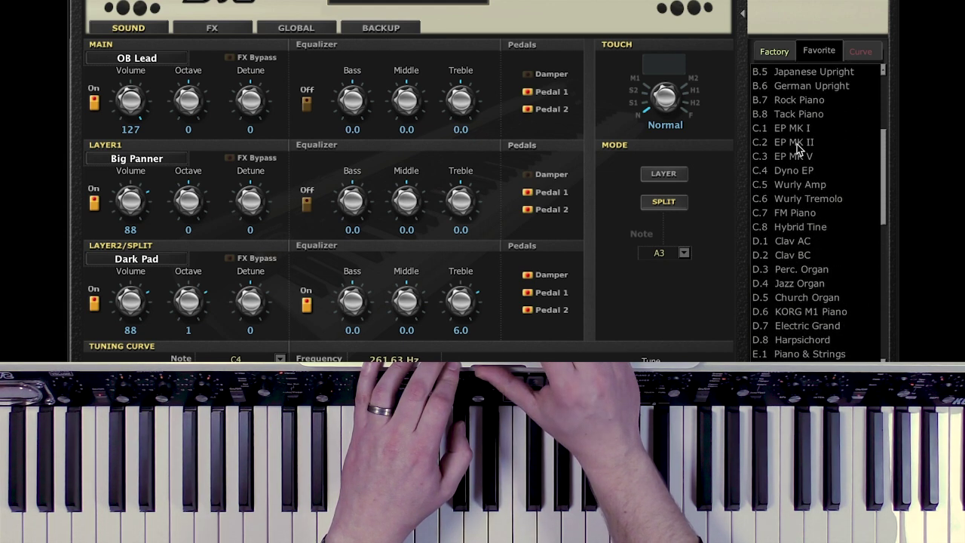
pyautogui.click(796, 130)
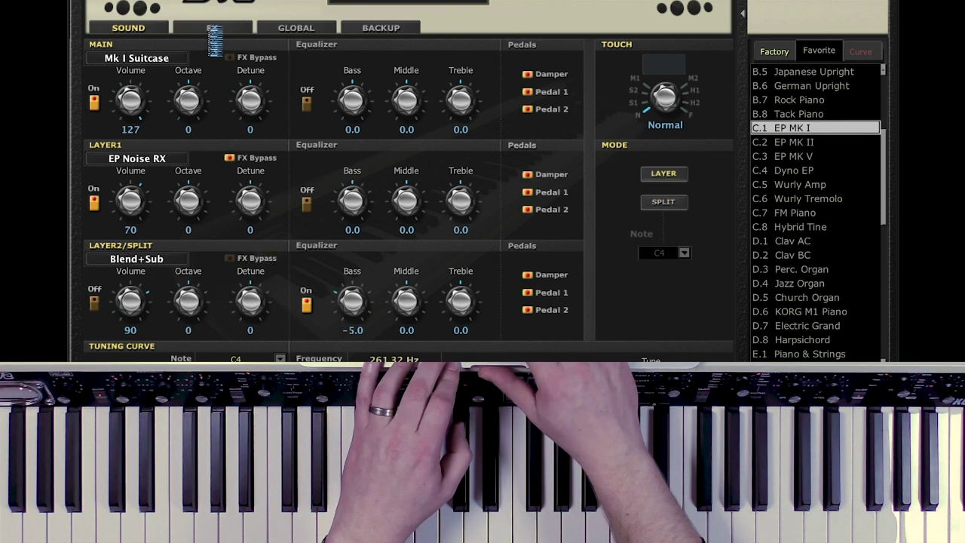
# On the FX tab, set the EQ mid band to 7.17 kHz, Q 1.9, gain 2.5.
pyautogui.click(212, 30)
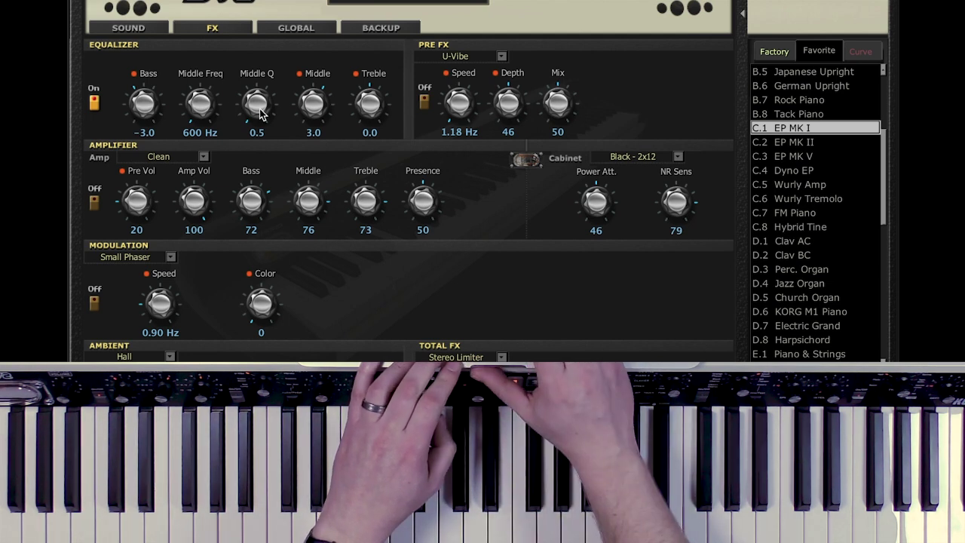
pyautogui.moveTo(259, 113); pyautogui.dragTo(253, 66)
pyautogui.moveTo(200, 107); pyautogui.dragTo(197, 45)
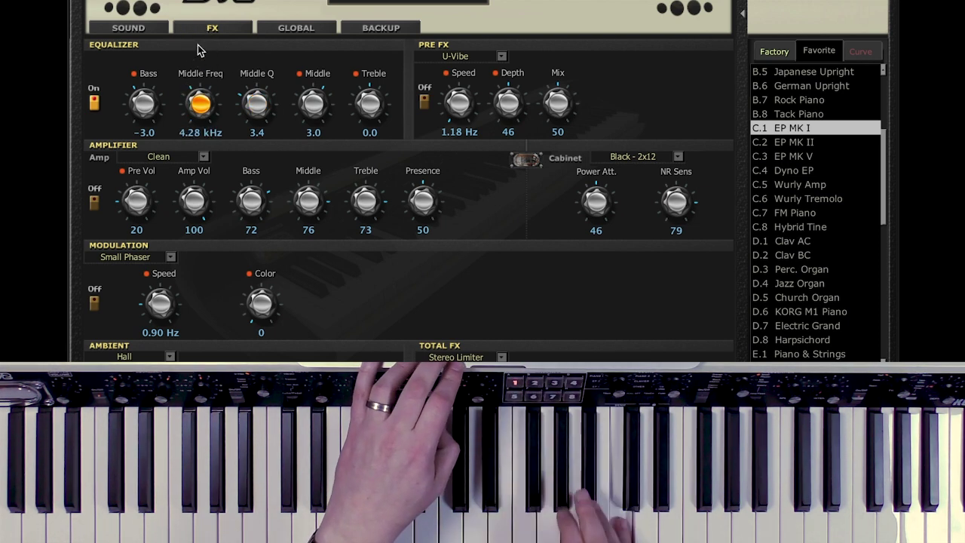
pyautogui.moveTo(202, 113); pyautogui.dragTo(199, 61)
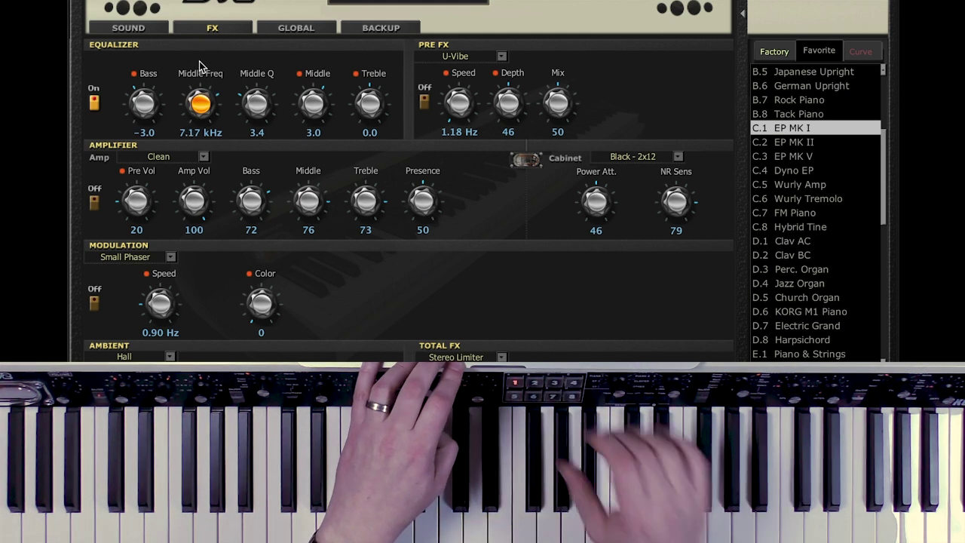
pyautogui.moveTo(315, 106); pyautogui.dragTo(316, 86)
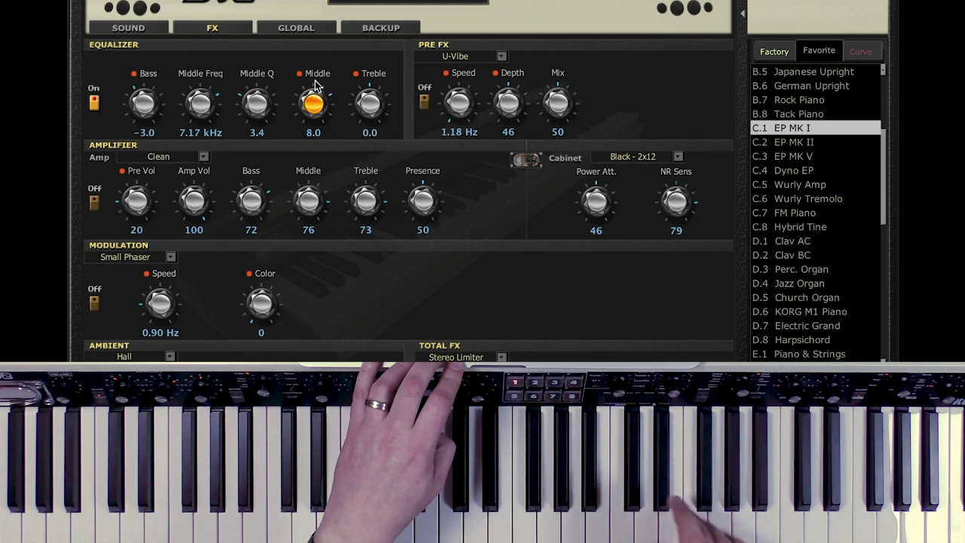
pyautogui.moveTo(315, 86); pyautogui.dragTo(315, 129)
pyautogui.moveTo(257, 108); pyautogui.dragTo(257, 130)
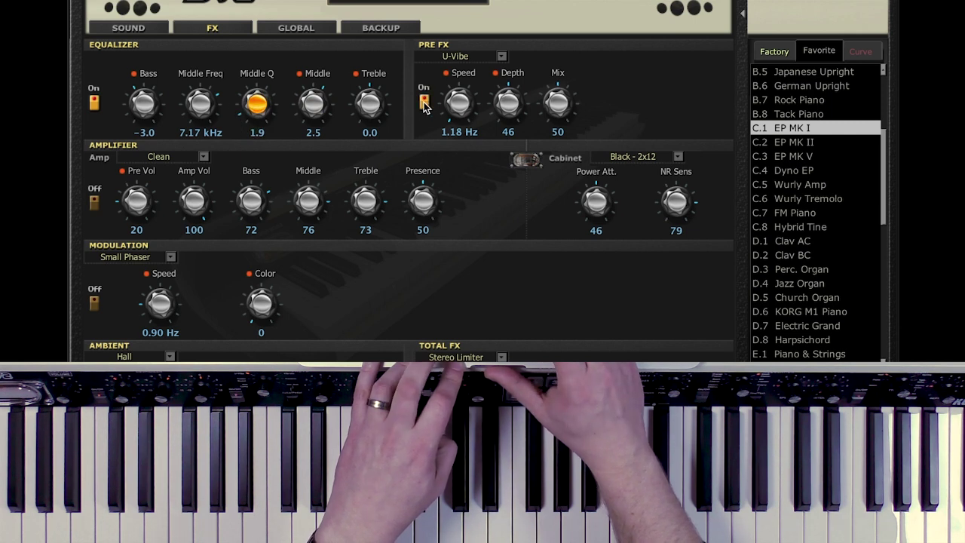
# Select Tremolo as the Pre FX type in place of U-Vibe.
pyautogui.click(501, 56)
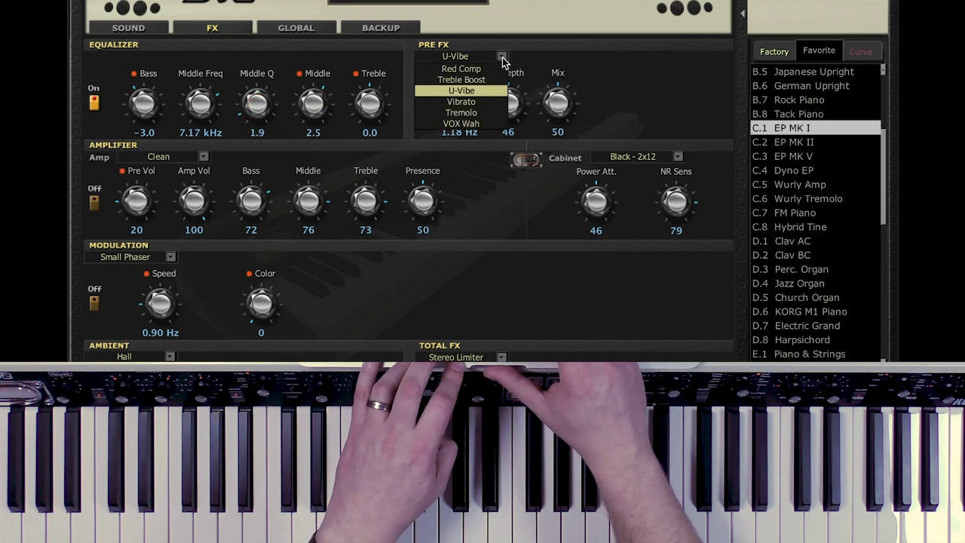
pyautogui.click(479, 113)
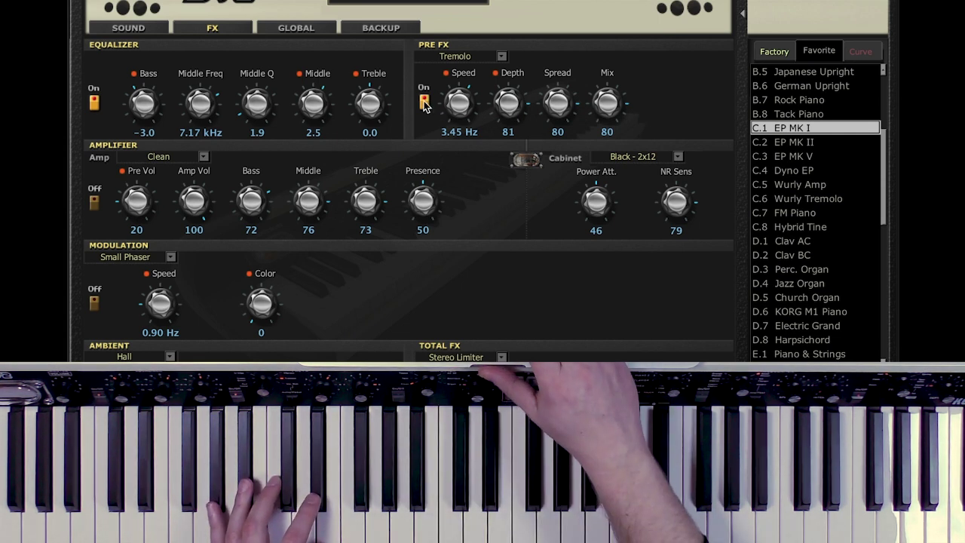
# Turn the Clean amp and Black 2x12 cabinet on, comparing once with it off.
pyautogui.click(95, 204)
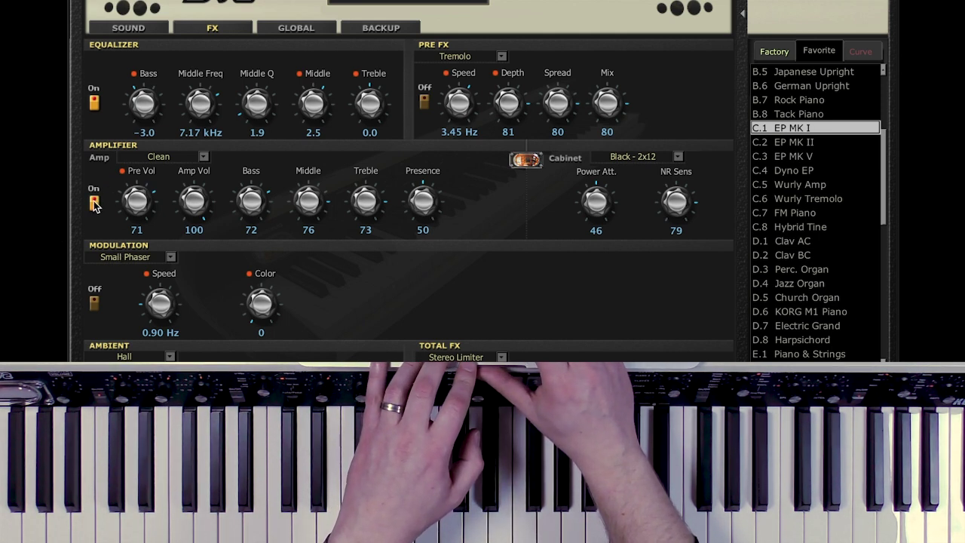
pyautogui.click(94, 204)
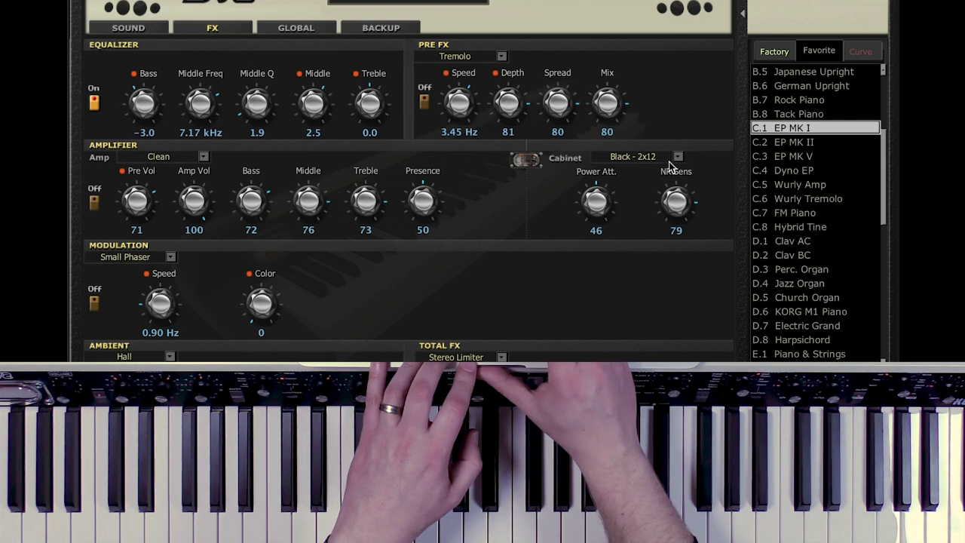
pyautogui.click(94, 203)
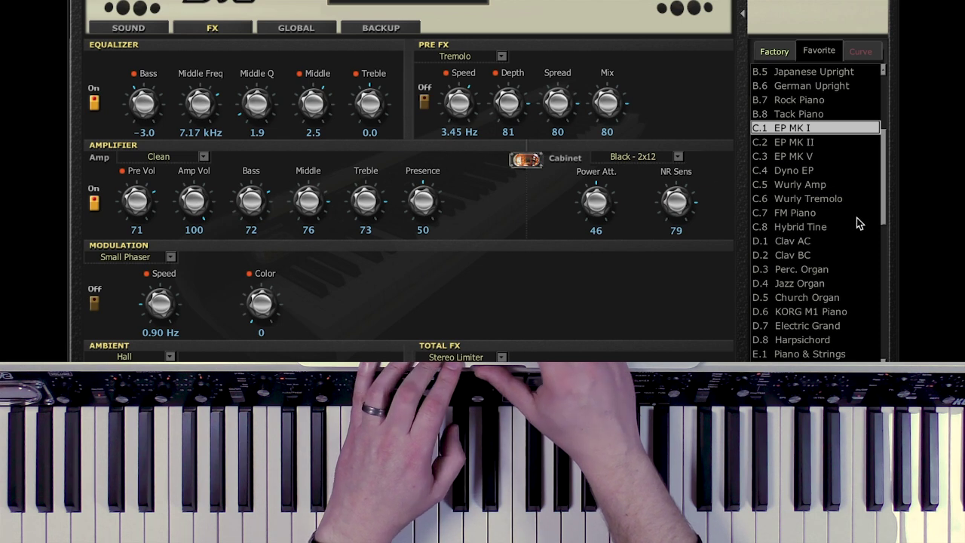
# Load D.4 Jazz Organ from the Favorite list and switch its C3 vibrato Pre FX and Organ amplifier on.
pyautogui.scroll(-2, 822, 221)
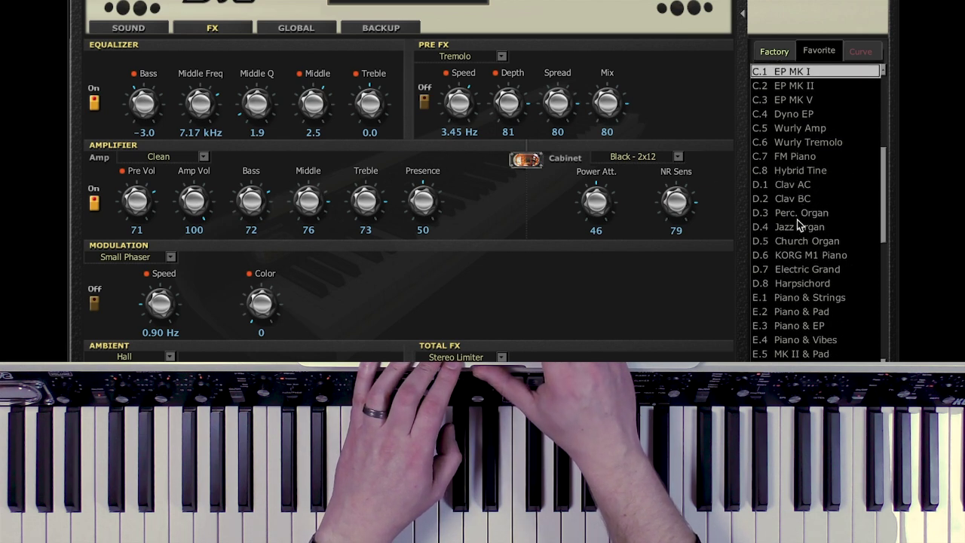
pyautogui.click(799, 229)
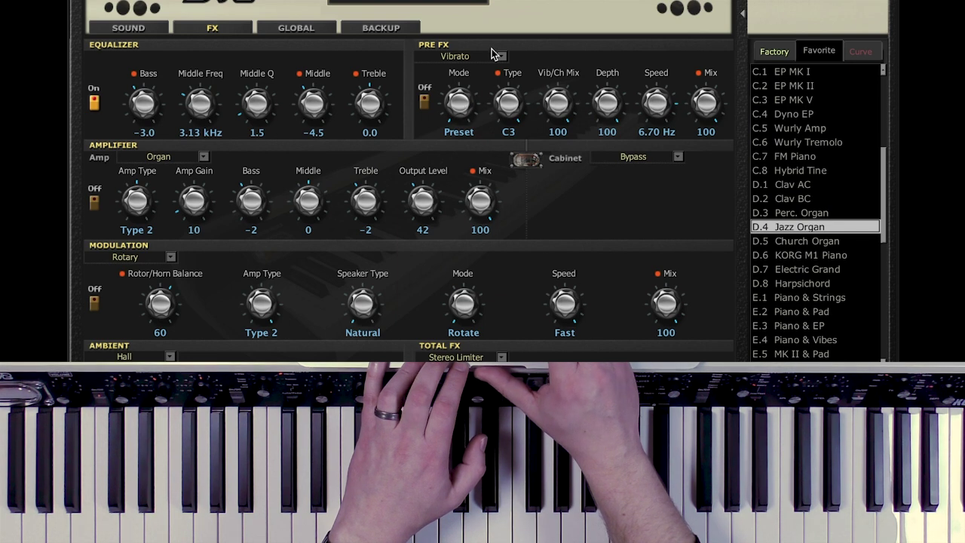
pyautogui.click(424, 103)
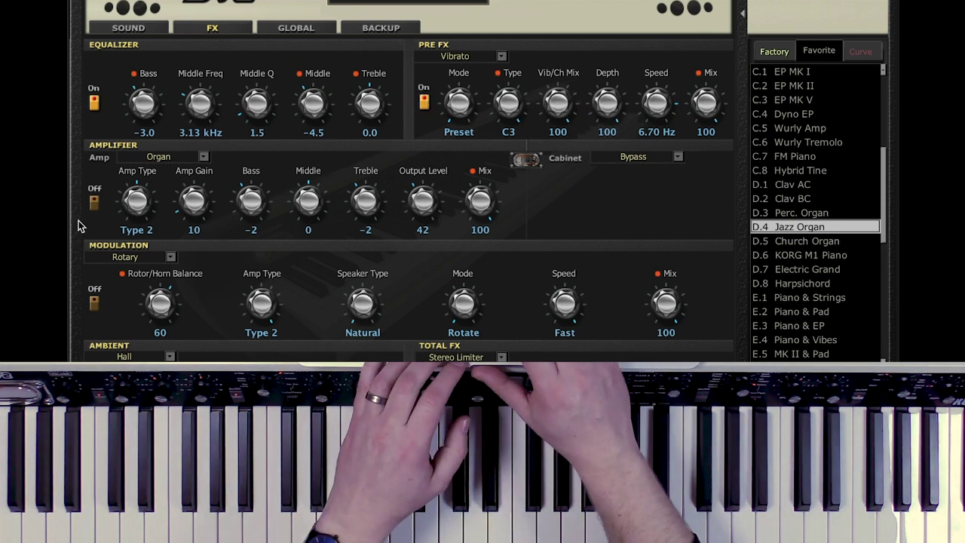
pyautogui.click(95, 205)
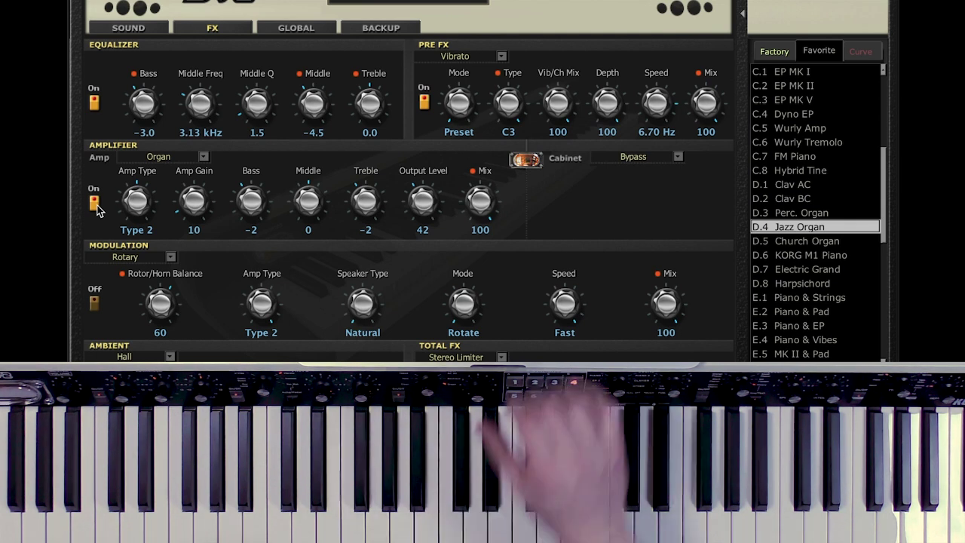
# Reselect Organ in the Amp dropdown and switch the Rotary modulation on.
pyautogui.click(204, 157)
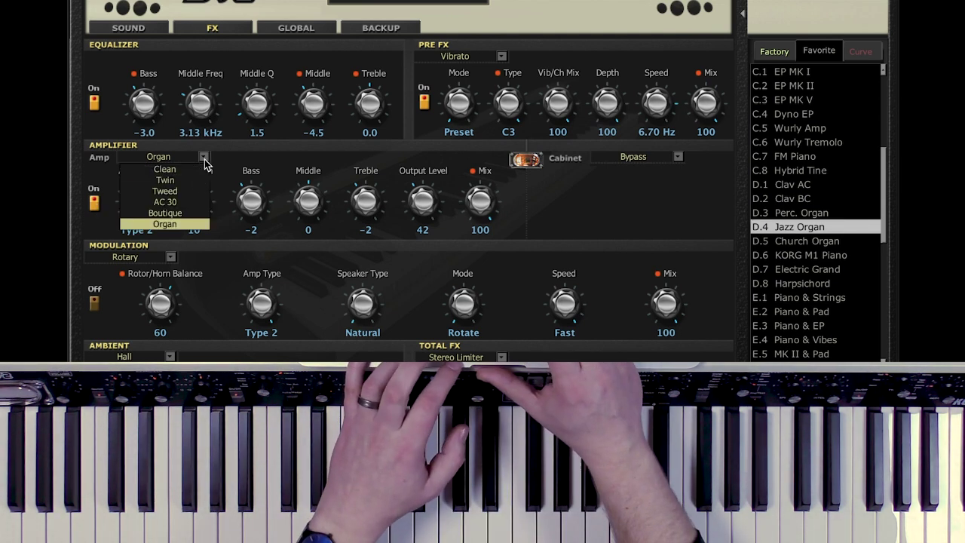
pyautogui.click(162, 219)
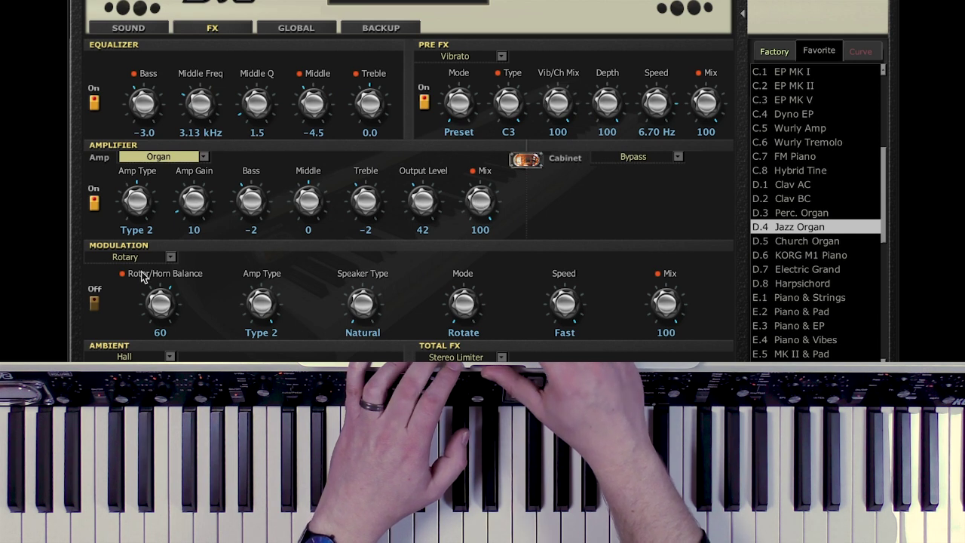
pyautogui.click(93, 303)
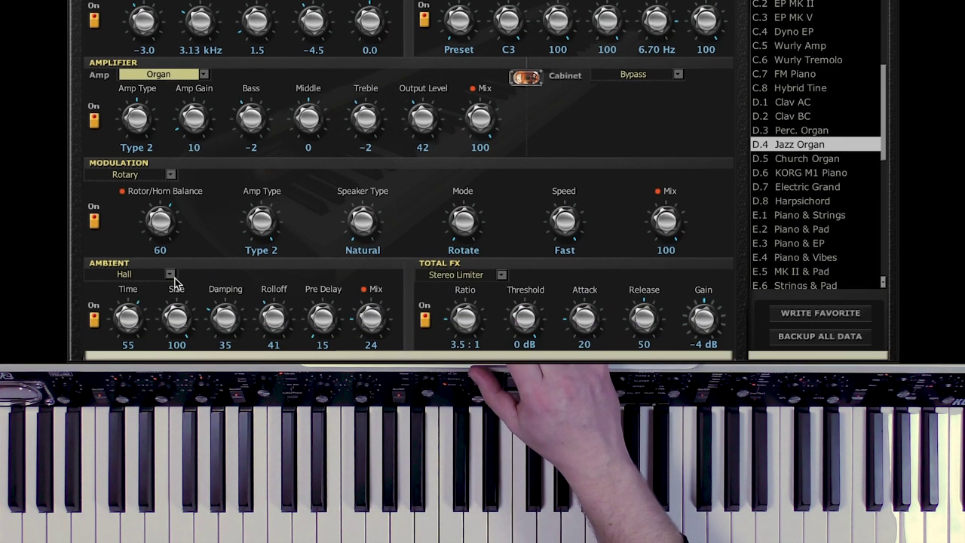
pyautogui.click(172, 300)
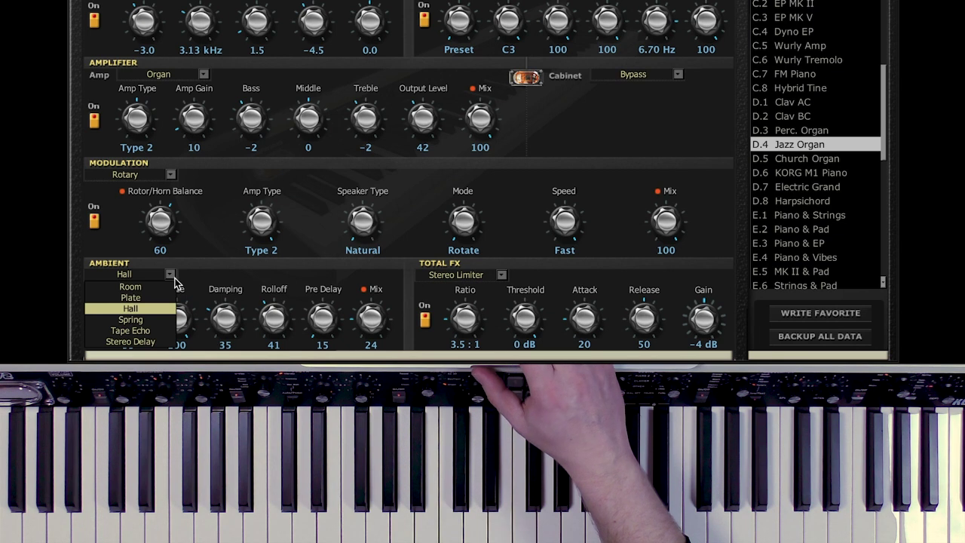
pyautogui.click(151, 308)
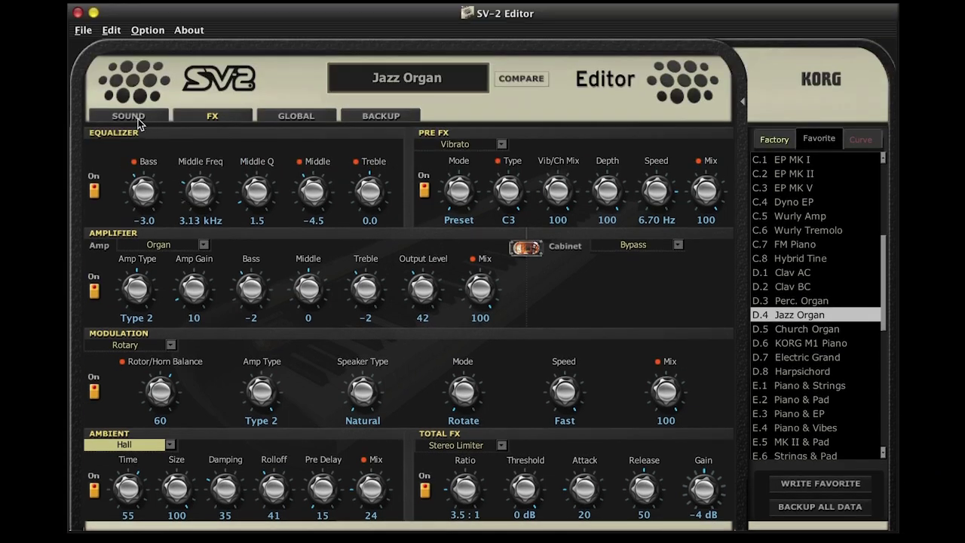
# Return to the SOUND page showing Gospel Organ at volume 115 and Organ Leakage at 68.
pyautogui.click(128, 116)
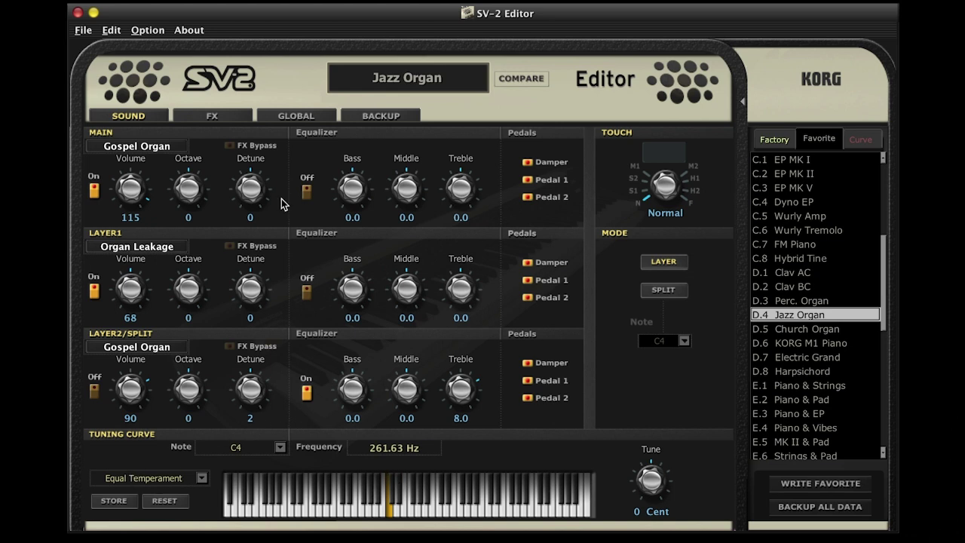
pyautogui.click(233, 122)
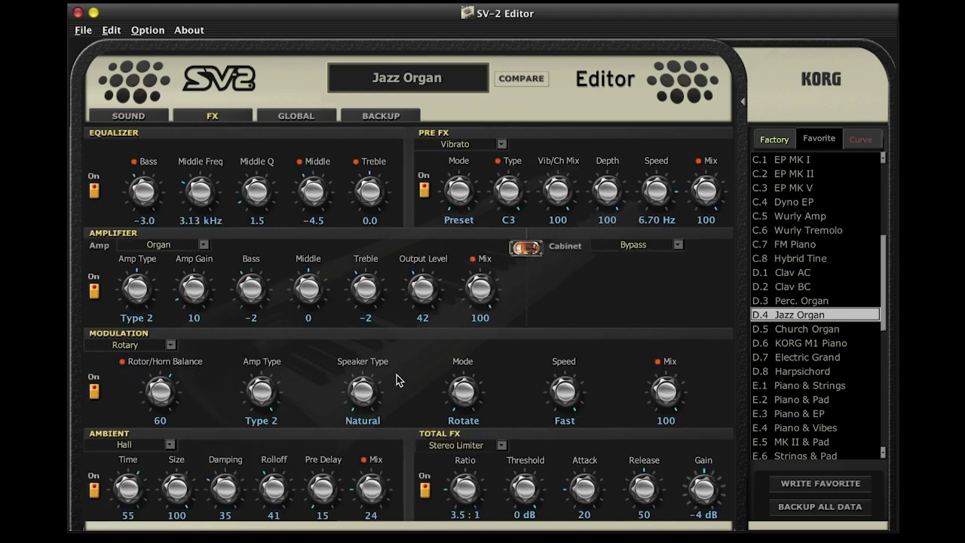
pyautogui.click(150, 119)
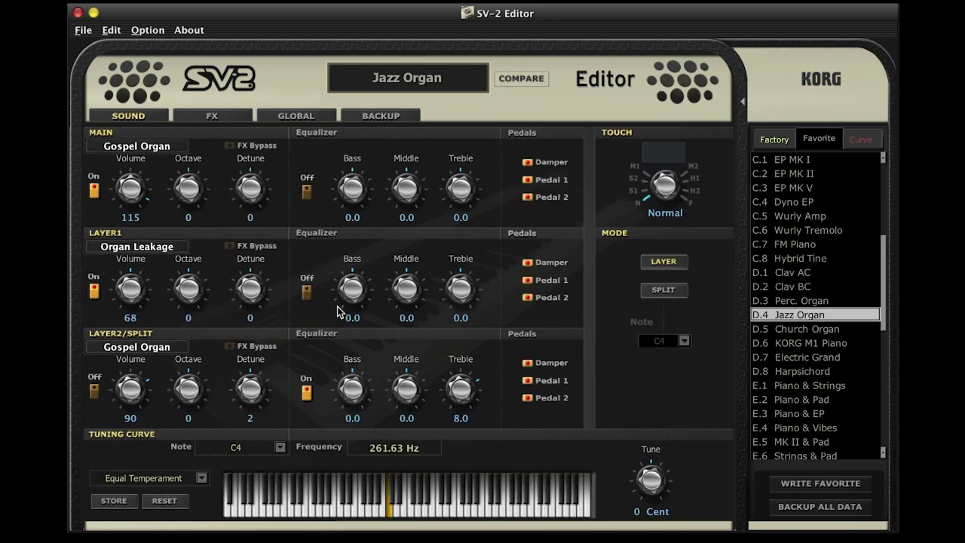